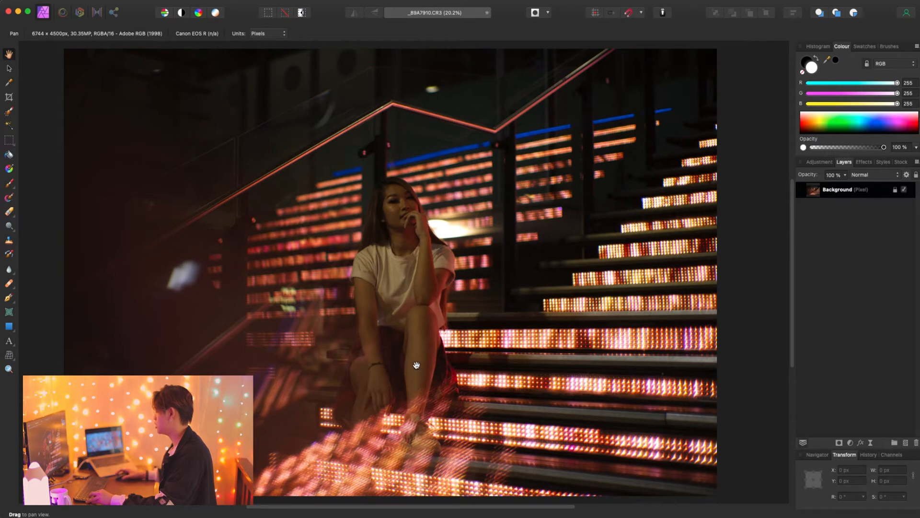
- Heal the small blemish on the bent knee beside the lowered hand with the 23 px Healing Brush
{"action": "scroll", "coordinate": [378, 409], "scroll_direction": "up", "scroll_amount": 5}
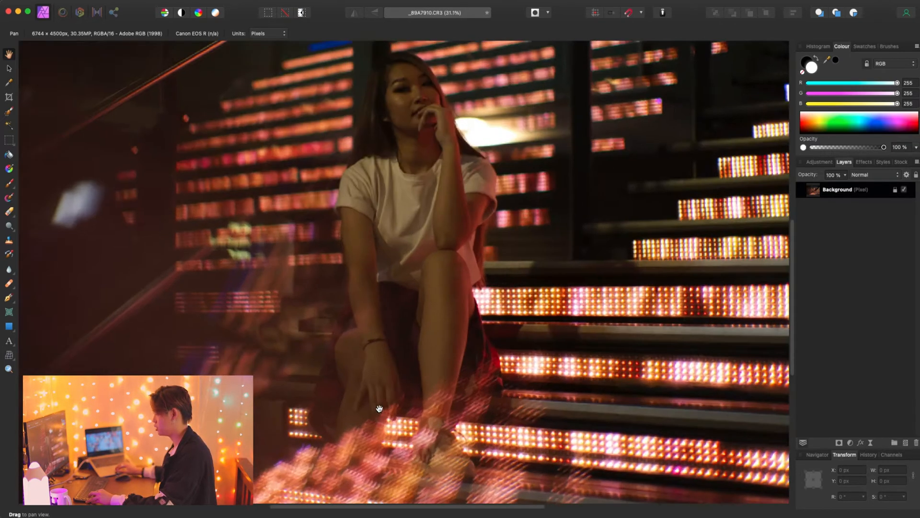
{"action": "scroll", "coordinate": [367, 327], "scroll_direction": "up", "scroll_amount": 5}
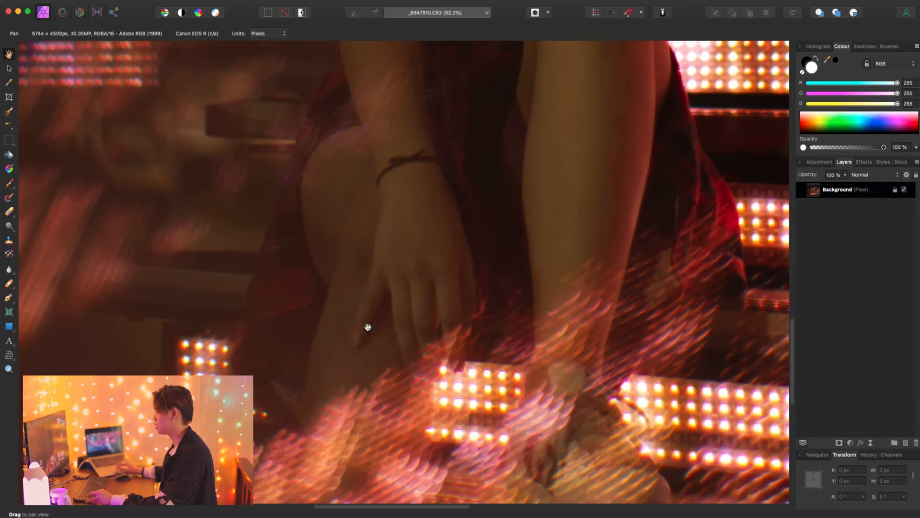
{"action": "scroll", "coordinate": [351, 292], "scroll_direction": "up", "scroll_amount": 3}
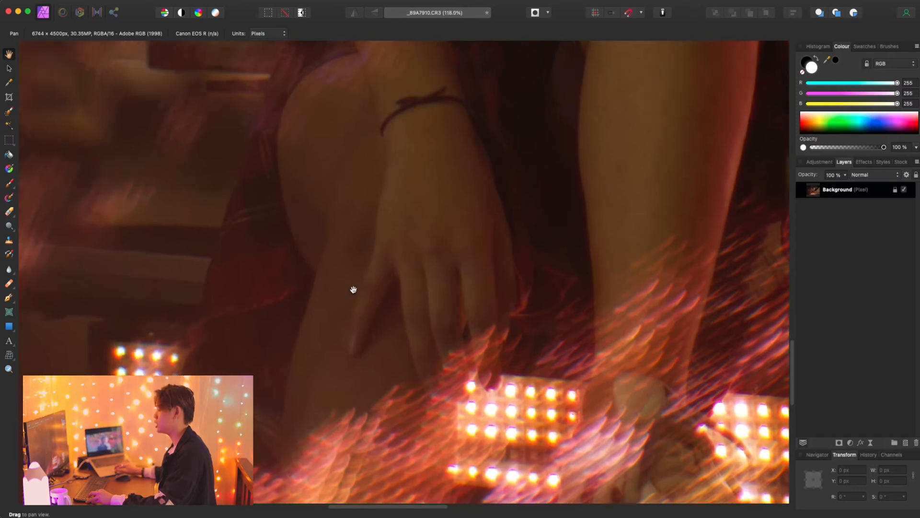
{"action": "scroll", "coordinate": [354, 289], "scroll_direction": "up", "scroll_amount": 2}
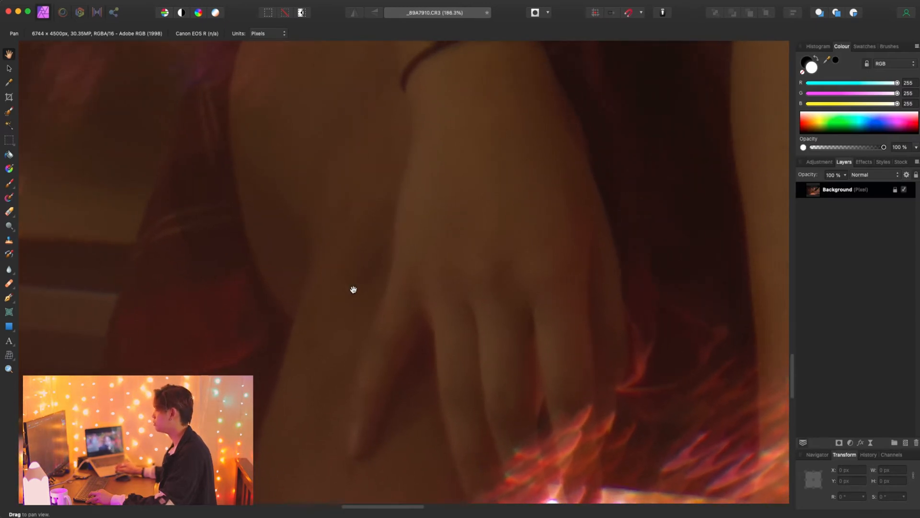
{"action": "scroll", "coordinate": [353, 290], "scroll_direction": "up", "scroll_amount": 3}
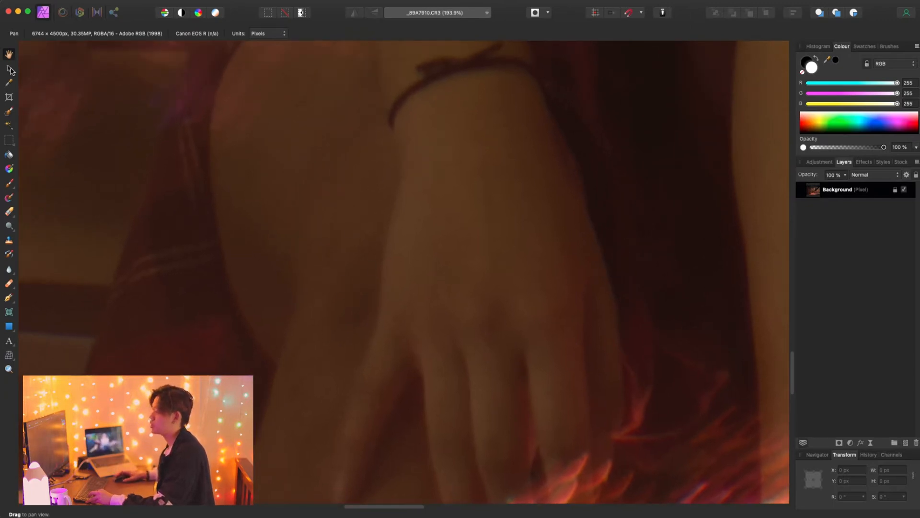
{"action": "left_click", "coordinate": [9, 70]}
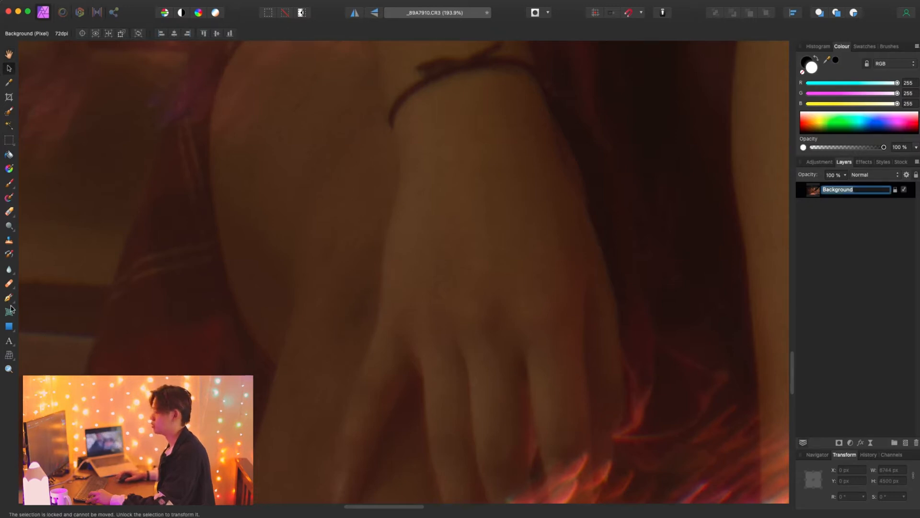
{"action": "left_click", "coordinate": [9, 285]}
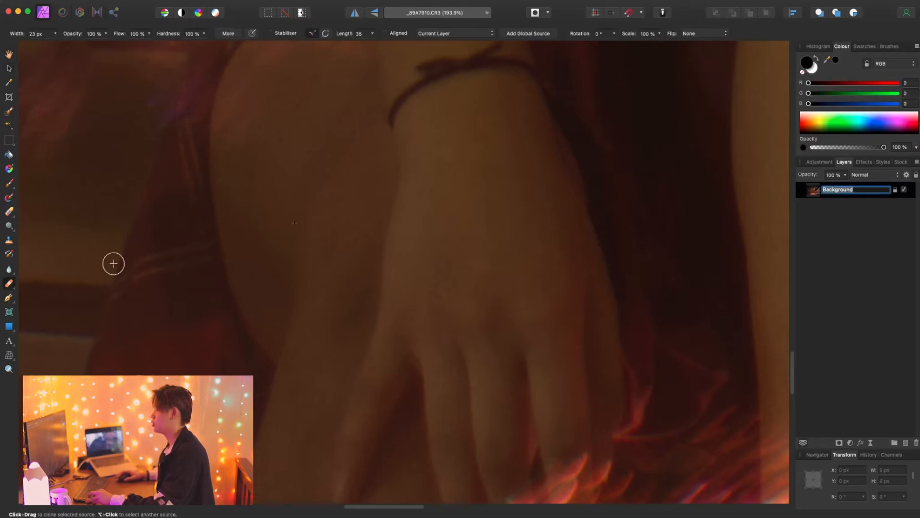
{"action": "scroll", "coordinate": [308, 236], "scroll_direction": "down", "scroll_amount": 2}
{"action": "scroll", "coordinate": [308, 237], "scroll_direction": "up", "scroll_amount": 1}
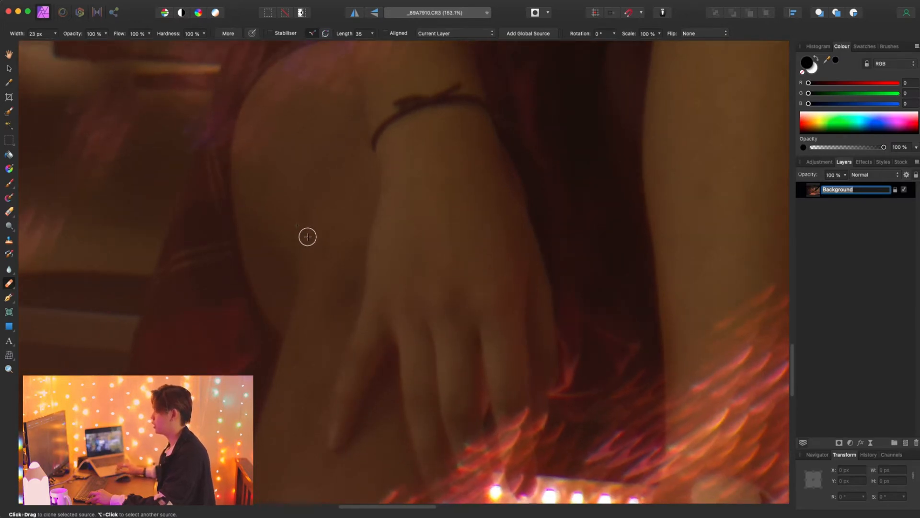
{"action": "scroll", "coordinate": [303, 242], "scroll_direction": "down", "scroll_amount": 3}
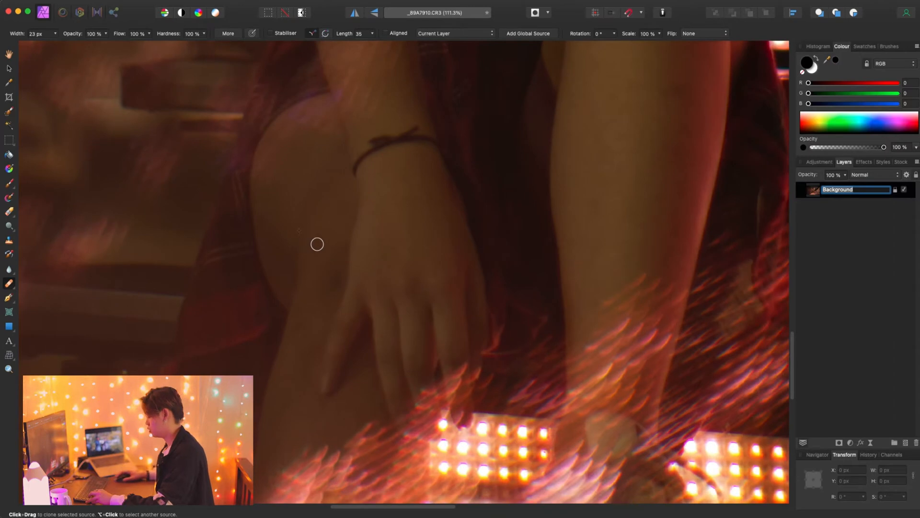
{"action": "left_click", "coordinate": [307, 233]}
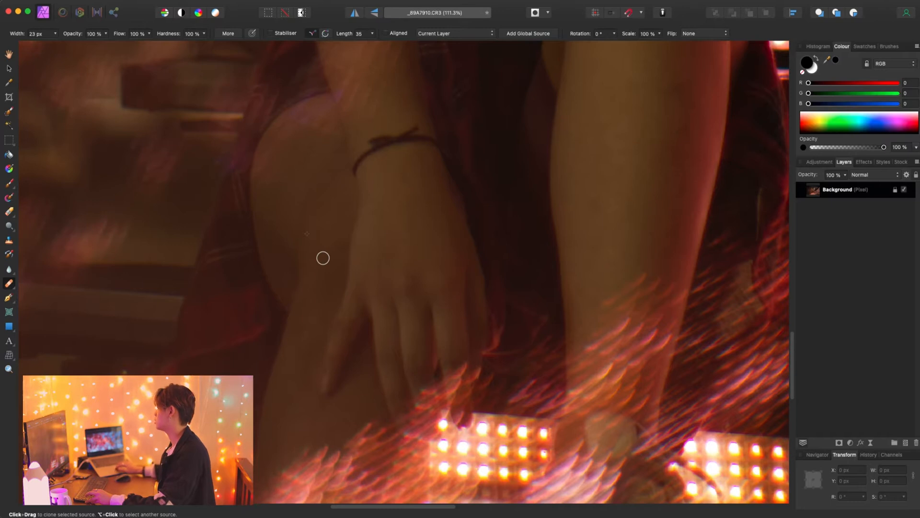
- Heal the small blemishes on the shin of the upright leg
{"action": "scroll", "coordinate": [324, 257], "scroll_direction": "right", "scroll_amount": 10}
{"action": "scroll", "coordinate": [324, 257], "scroll_direction": "up", "scroll_amount": 7}
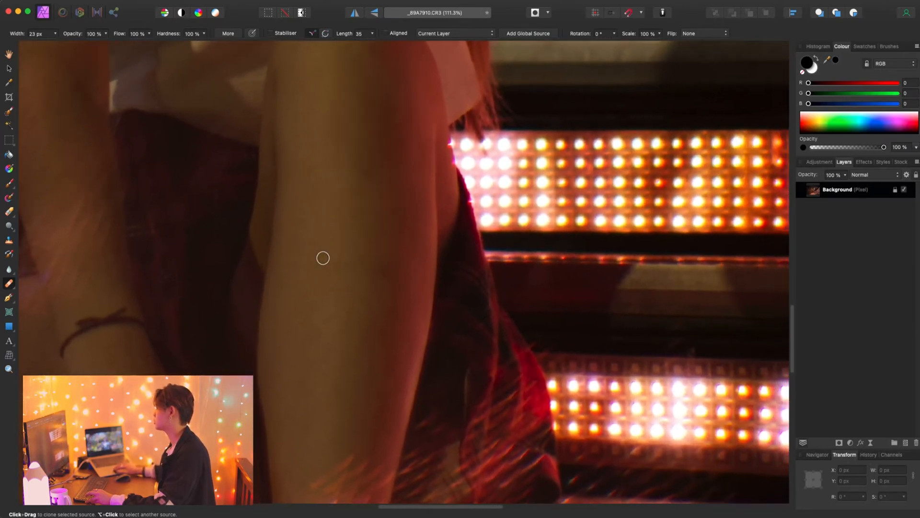
{"action": "scroll", "coordinate": [323, 258], "scroll_direction": "right", "scroll_amount": 2}
{"action": "scroll", "coordinate": [324, 258], "scroll_direction": "up", "scroll_amount": 2}
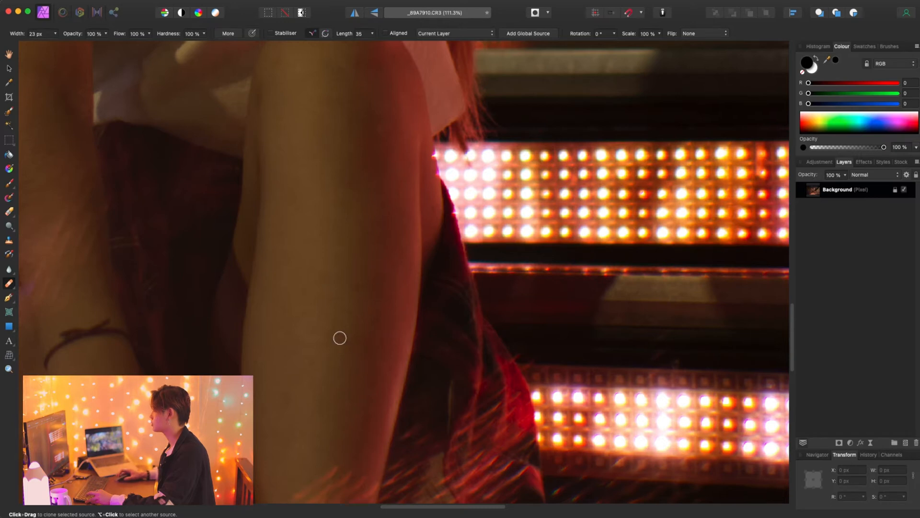
{"action": "scroll", "coordinate": [340, 338], "scroll_direction": "down", "scroll_amount": 4}
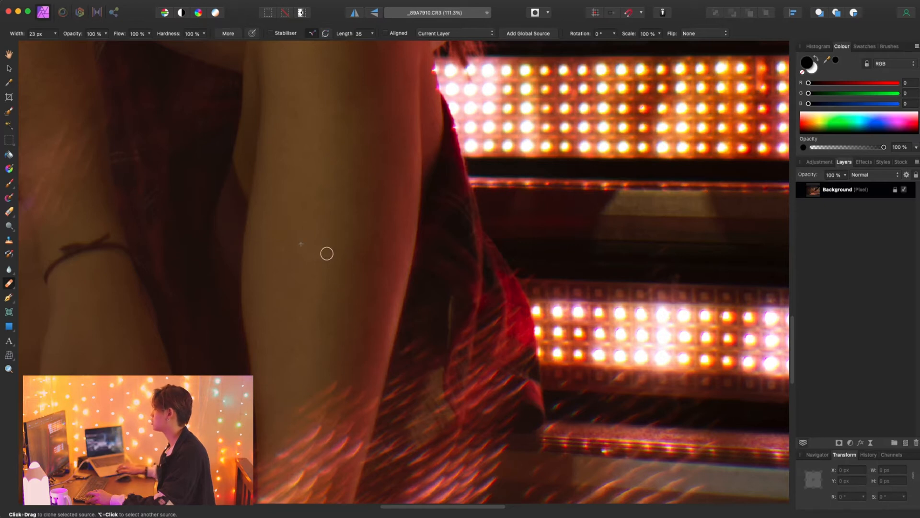
- Heal the small skin marks on the raised forearm near the elbow
{"action": "scroll", "coordinate": [326, 253], "scroll_direction": "down", "scroll_amount": 6}
{"action": "scroll", "coordinate": [326, 254], "scroll_direction": "up", "scroll_amount": 3}
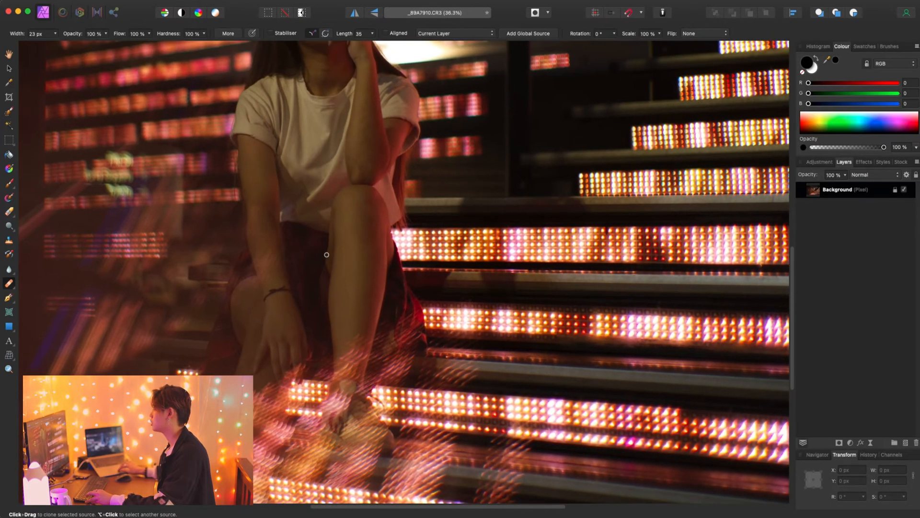
{"action": "scroll", "coordinate": [354, 189], "scroll_direction": "up", "scroll_amount": 3}
{"action": "scroll", "coordinate": [354, 188], "scroll_direction": "up", "scroll_amount": 5}
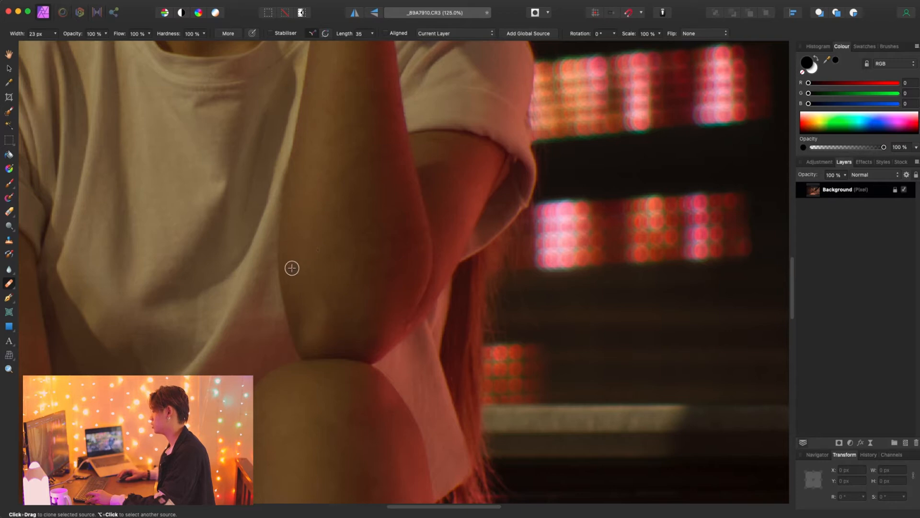
{"action": "left_click_drag", "start_coordinate": [360, 315], "coordinate": [363, 321]}
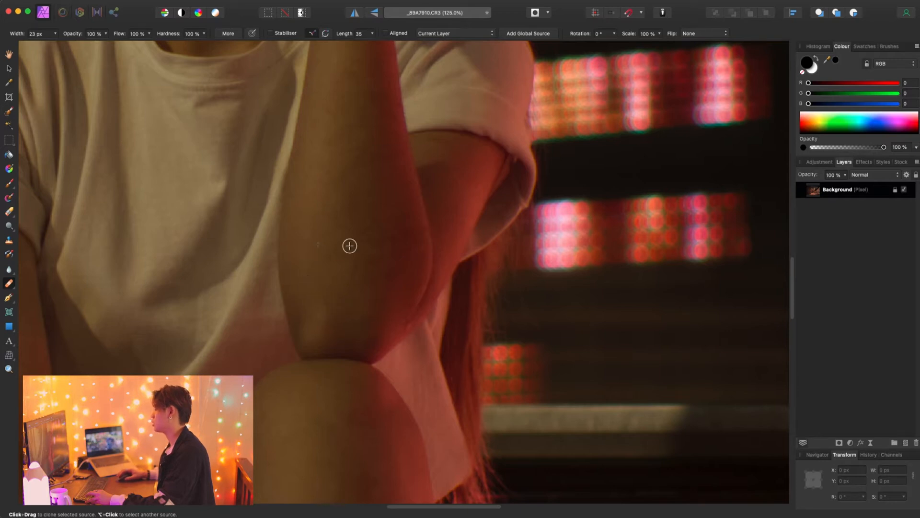
- Heal the blemish on the chin beside the raised hand, sampling clean skin from the jaw
{"action": "scroll", "coordinate": [349, 245], "scroll_direction": "up", "scroll_amount": 10}
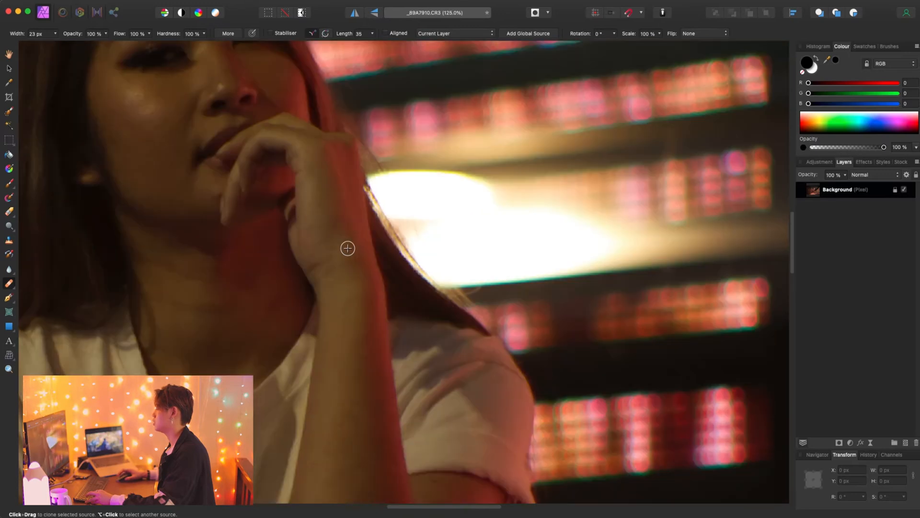
{"action": "scroll", "coordinate": [242, 215], "scroll_direction": "up", "scroll_amount": 5}
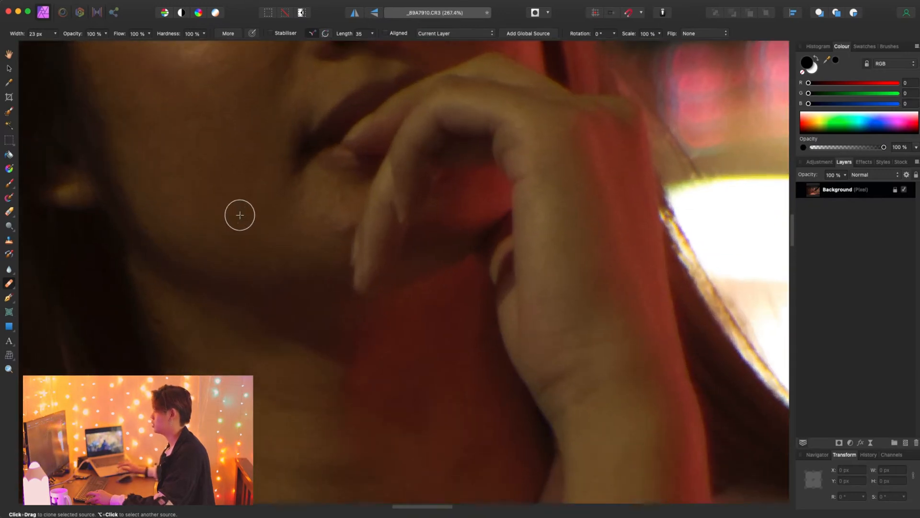
{"action": "mouse_move", "coordinate": [341, 228]}
{"action": "left_mouse_down"}
{"action": "mouse_move", "coordinate": [347, 206]}
{"action": "mouse_move", "coordinate": [323, 230]}
{"action": "mouse_move", "coordinate": [346, 207]}
{"action": "left_mouse_up"}
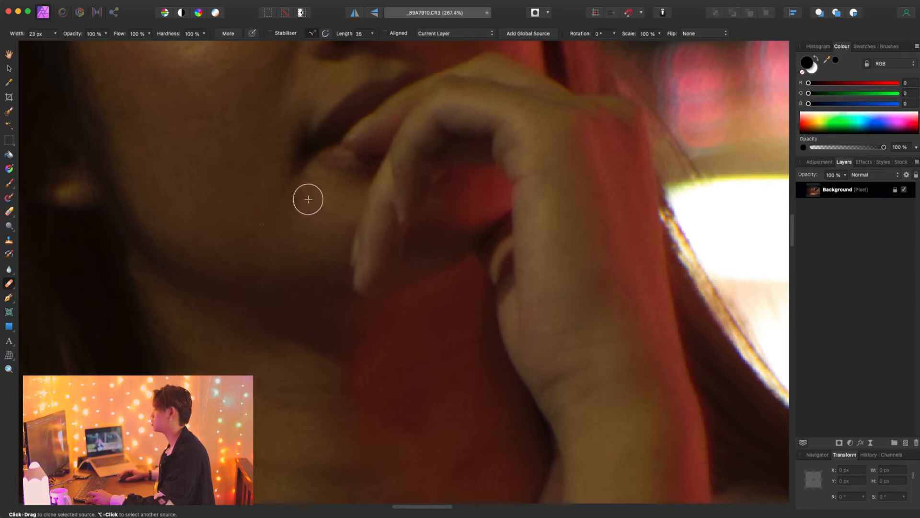
- Examine the retouched figure up close and in the full photo for remaining distractions, including the wrist with the bracelet
{"action": "scroll", "coordinate": [281, 212], "scroll_direction": "down", "scroll_amount": 3}
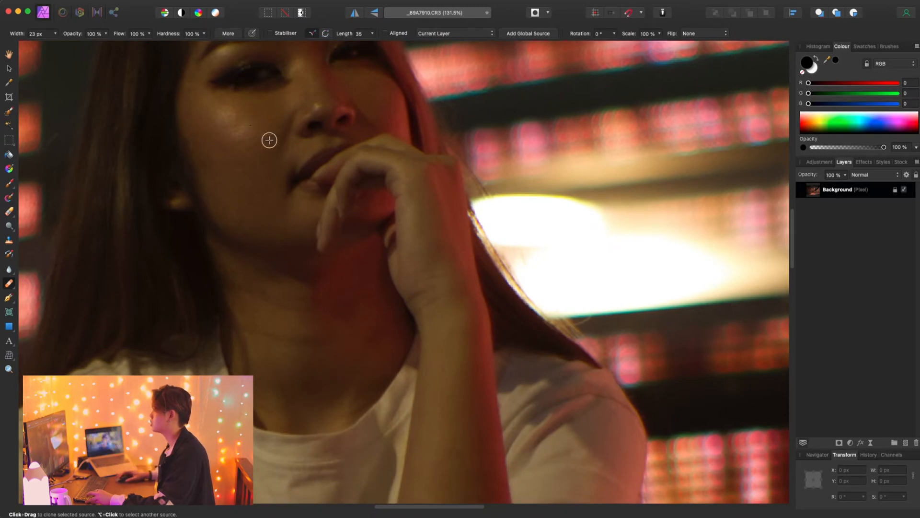
{"action": "scroll", "coordinate": [254, 174], "scroll_direction": "down", "scroll_amount": 3}
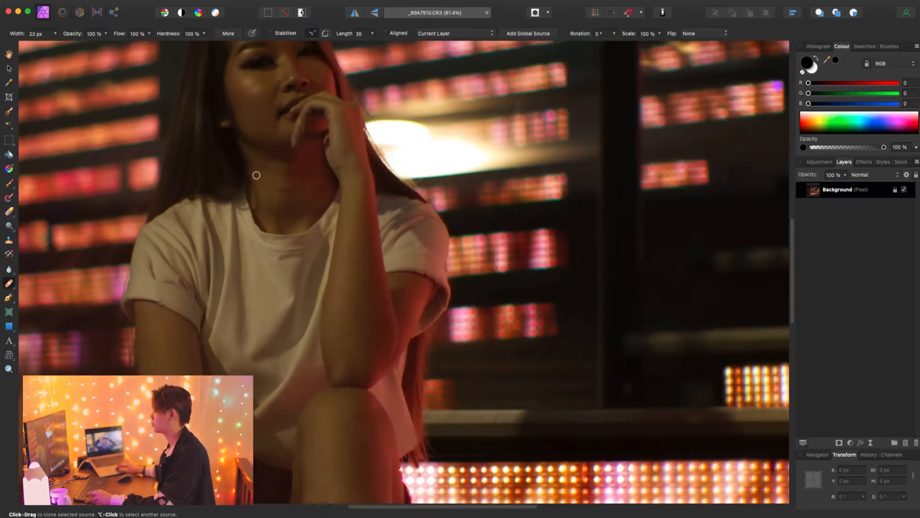
{"action": "scroll", "coordinate": [267, 249], "scroll_direction": "down", "scroll_amount": 5}
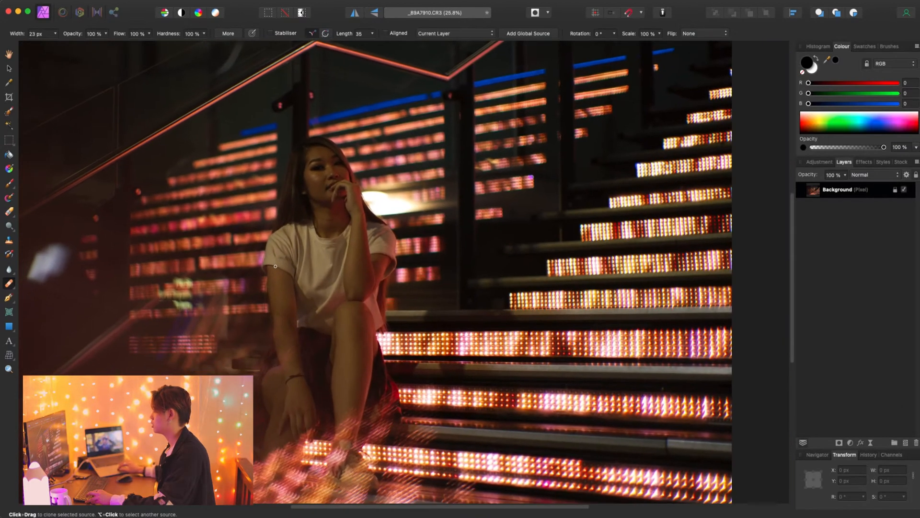
{"action": "scroll", "coordinate": [329, 335], "scroll_direction": "up", "scroll_amount": 3}
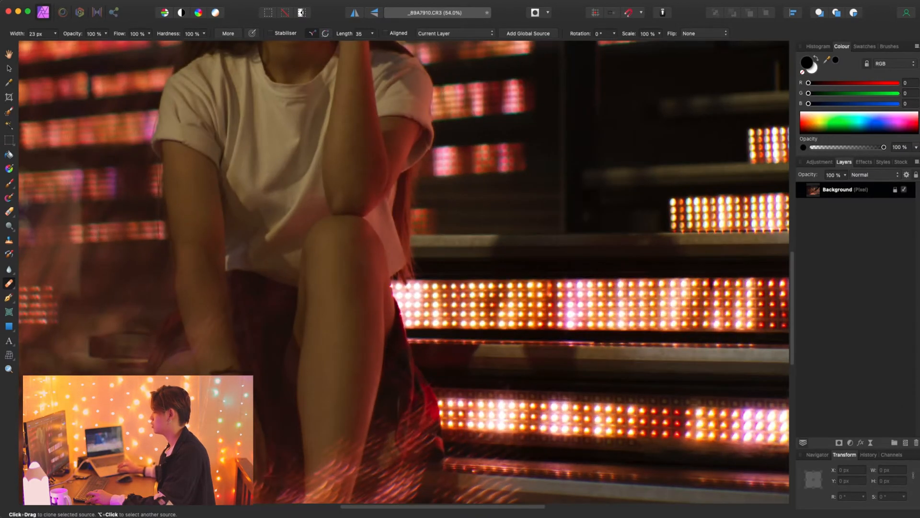
{"action": "scroll", "coordinate": [329, 335], "scroll_direction": "up", "scroll_amount": 3}
{"action": "scroll", "coordinate": [404, 272], "scroll_direction": "left", "scroll_amount": 4}
{"action": "scroll", "coordinate": [328, 330], "scroll_direction": "up", "scroll_amount": 2}
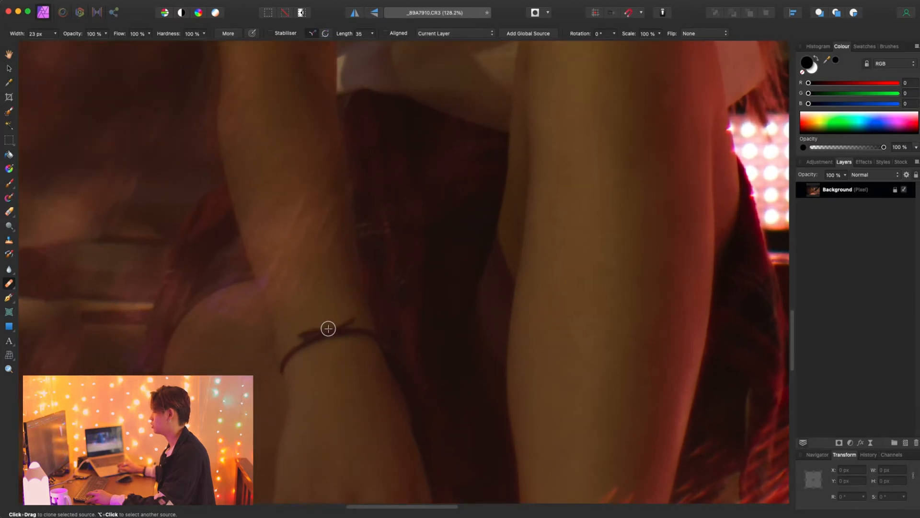
{"action": "scroll", "coordinate": [328, 328], "scroll_direction": "down", "scroll_amount": 7}
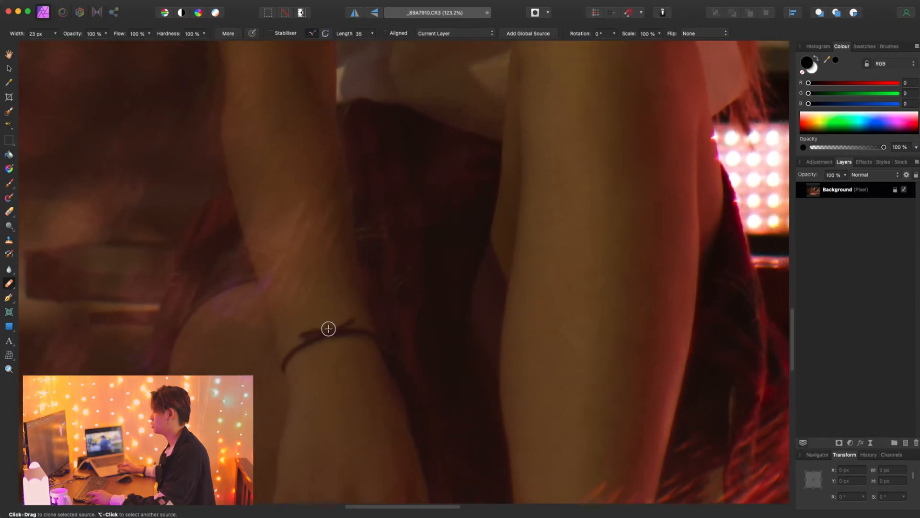
{"action": "scroll", "coordinate": [328, 329], "scroll_direction": "down", "scroll_amount": 3}
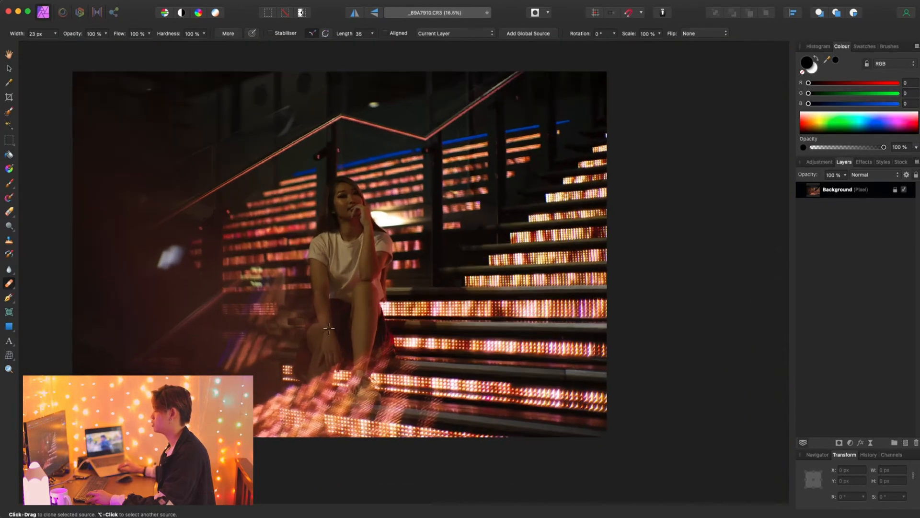
{"action": "scroll", "coordinate": [328, 329], "scroll_direction": "up", "scroll_amount": 2}
{"action": "scroll", "coordinate": [329, 328], "scroll_direction": "up", "scroll_amount": 1}
{"action": "scroll", "coordinate": [329, 329], "scroll_direction": "down", "scroll_amount": 2}
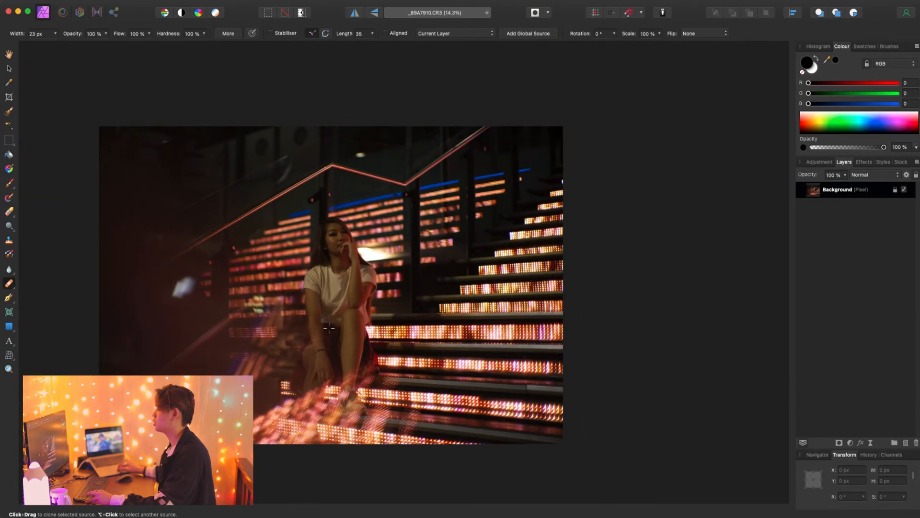
{"action": "scroll", "coordinate": [328, 328], "scroll_direction": "up", "scroll_amount": 1}
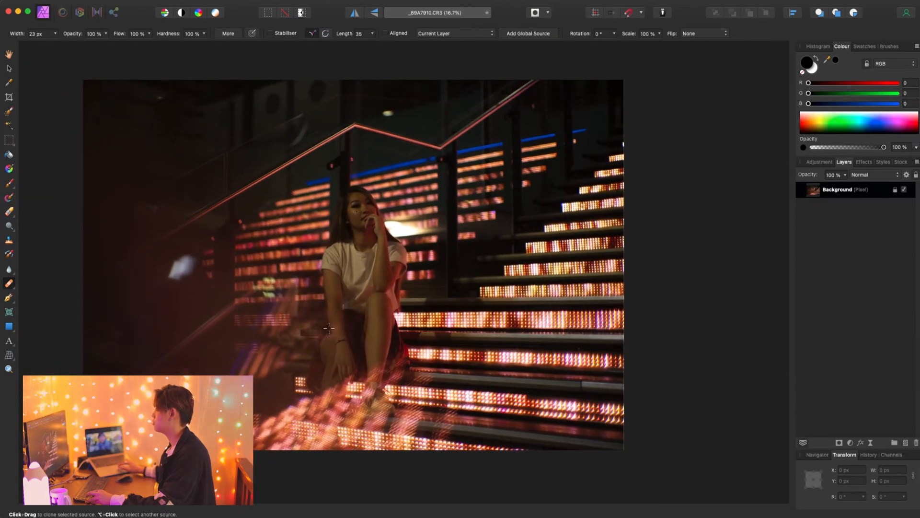
{"action": "scroll", "coordinate": [329, 328], "scroll_direction": "up", "scroll_amount": 1}
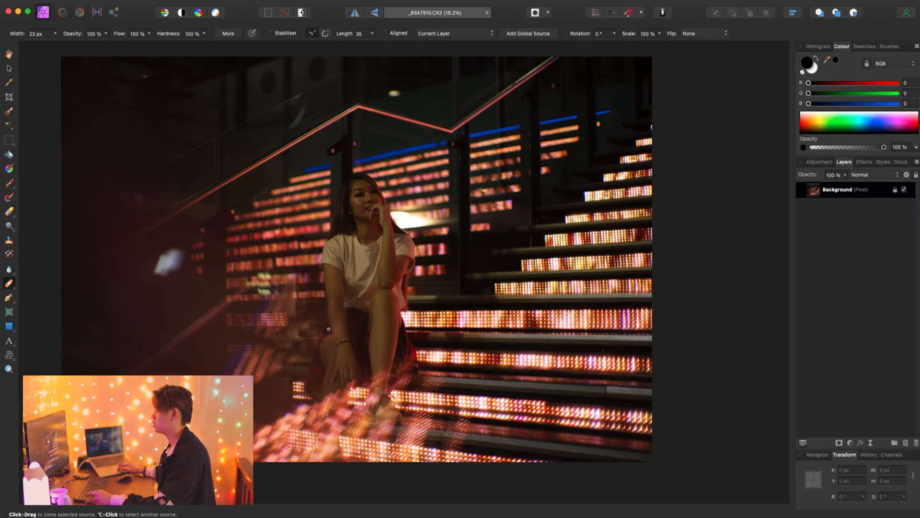
{"action": "scroll", "coordinate": [329, 328], "scroll_direction": "up", "scroll_amount": 1}
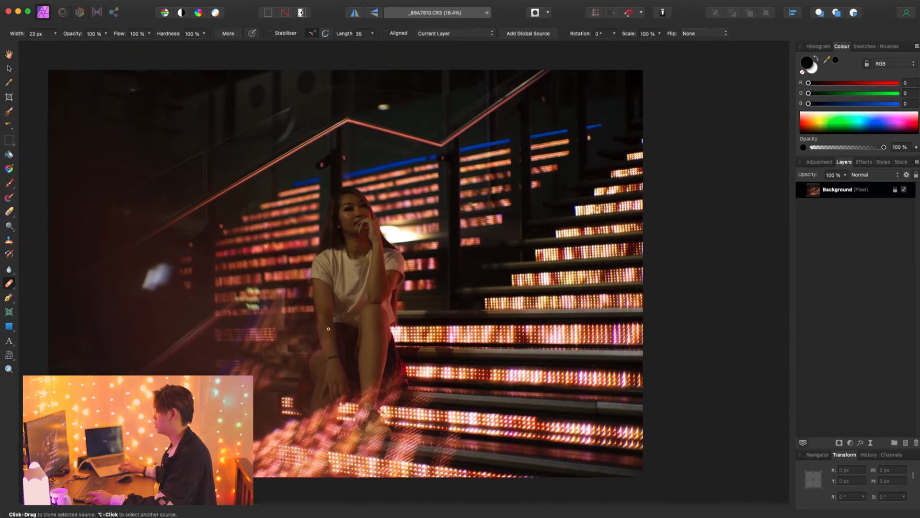
{"action": "scroll", "coordinate": [328, 329], "scroll_direction": "up", "scroll_amount": 1}
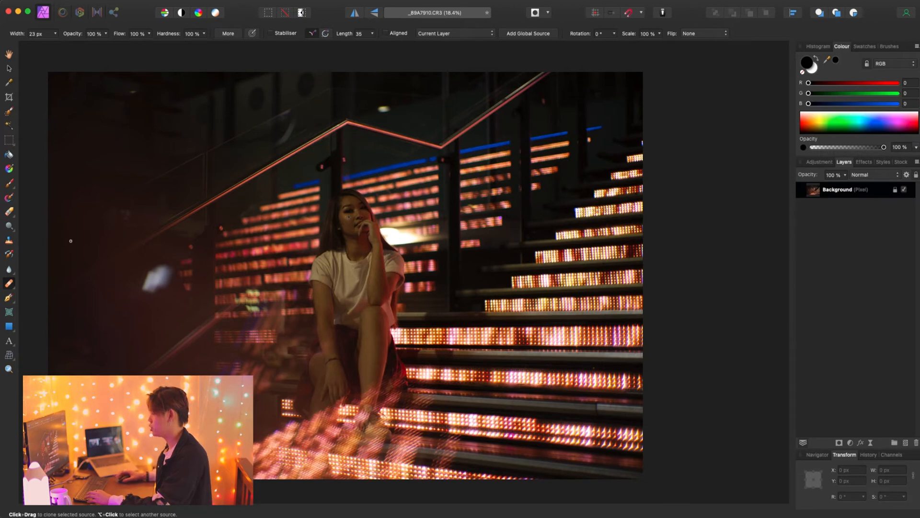
- Clone out the middle of the bracelet with the Clone Brush, sampling clean skin from the back of the hand just below it
{"action": "left_click", "coordinate": [9, 241]}
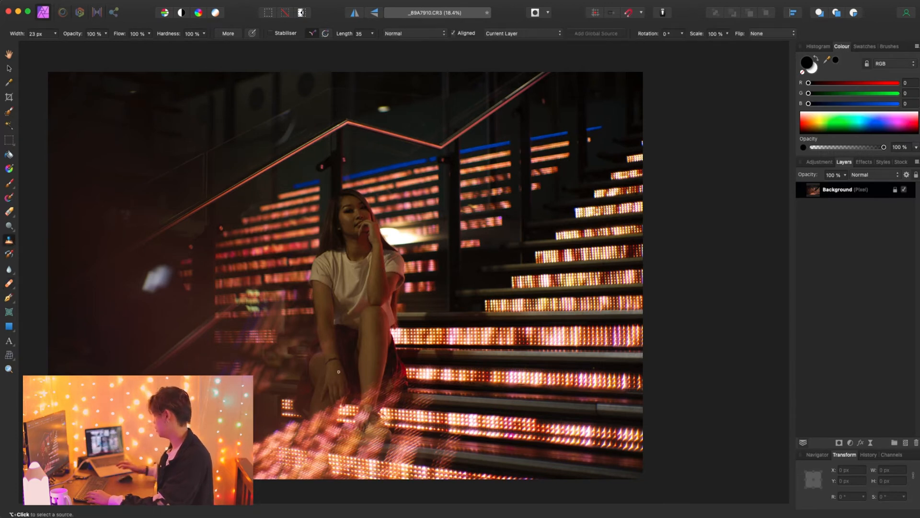
{"action": "scroll", "coordinate": [339, 372], "scroll_direction": "up", "scroll_amount": 10}
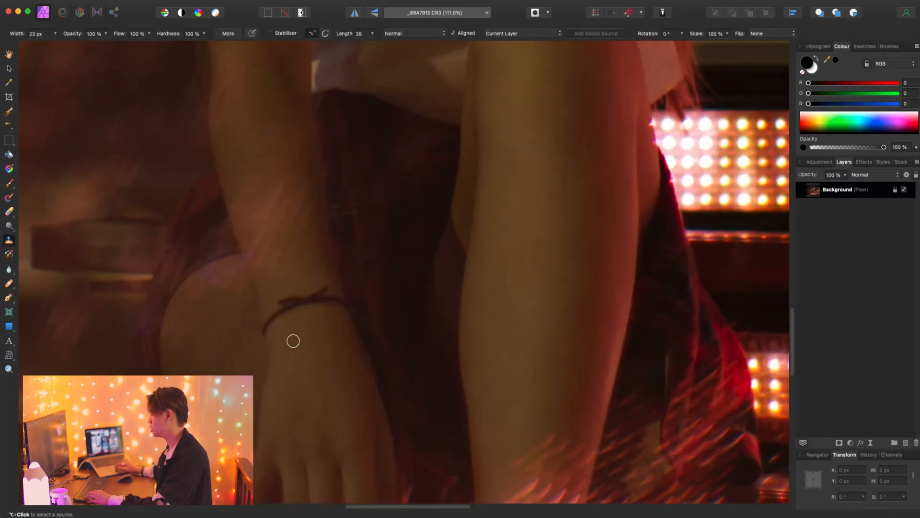
{"action": "scroll", "coordinate": [293, 341], "scroll_direction": "up", "scroll_amount": 3}
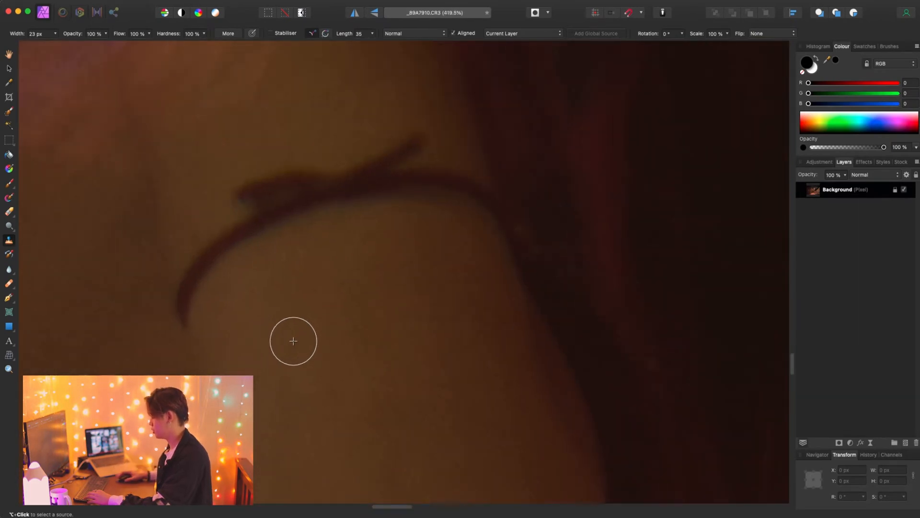
{"action": "left_click", "coordinate": [235, 312], "text": "alt"}
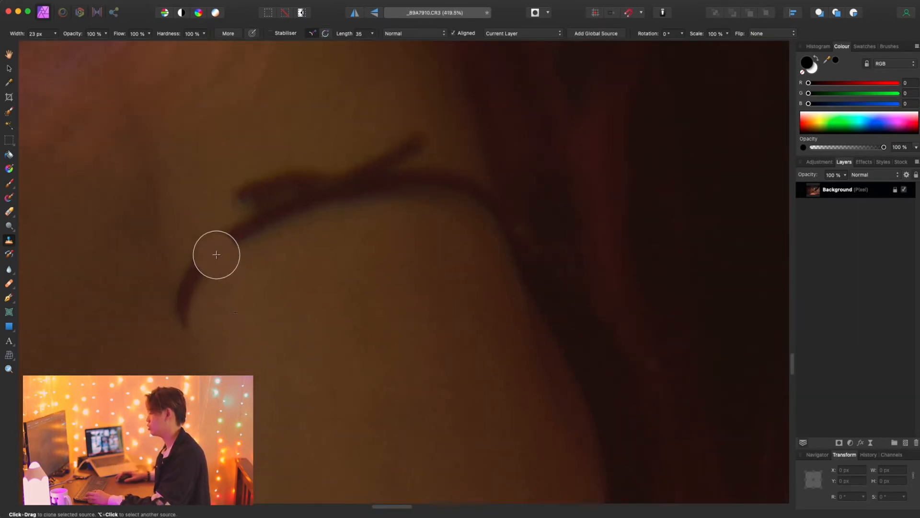
{"action": "mouse_move", "coordinate": [216, 248]}
{"action": "left_mouse_down"}
{"action": "mouse_move", "coordinate": [253, 232]}
{"action": "mouse_move", "coordinate": [261, 192]}
{"action": "mouse_move", "coordinate": [270, 215]}
{"action": "mouse_move", "coordinate": [295, 203]}
{"action": "mouse_move", "coordinate": [295, 191]}
{"action": "mouse_move", "coordinate": [301, 201]}
{"action": "mouse_move", "coordinate": [352, 192]}
{"action": "mouse_move", "coordinate": [365, 165]}
{"action": "mouse_move", "coordinate": [386, 166]}
{"action": "mouse_move", "coordinate": [399, 182]}
{"action": "mouse_move", "coordinate": [418, 171]}
{"action": "mouse_move", "coordinate": [437, 198]}
{"action": "mouse_move", "coordinate": [316, 214]}
{"action": "mouse_move", "coordinate": [281, 233]}
{"action": "mouse_move", "coordinate": [355, 161]}
{"action": "left_mouse_up"}
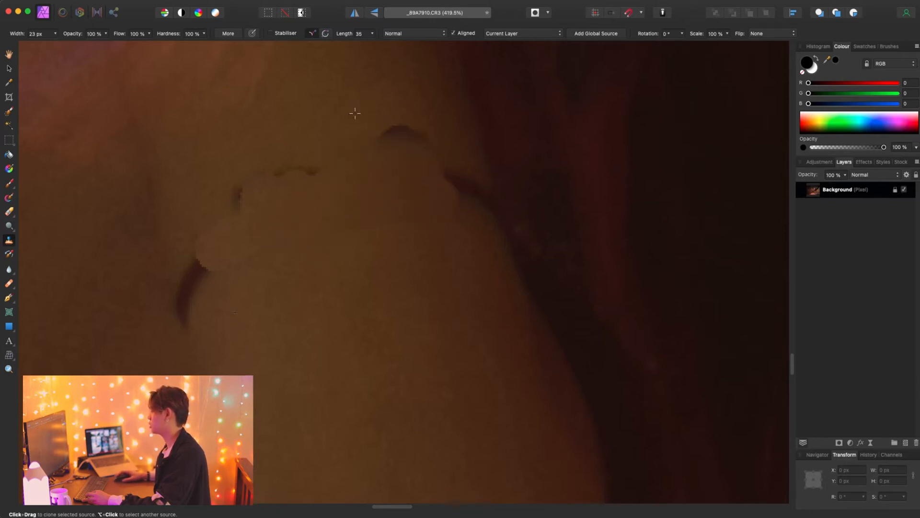
{"action": "mouse_move", "coordinate": [425, 117]}
{"action": "left_mouse_down"}
{"action": "mouse_move", "coordinate": [358, 134]}
{"action": "mouse_move", "coordinate": [280, 166]}
{"action": "mouse_move", "coordinate": [249, 180]}
{"action": "mouse_move", "coordinate": [208, 218]}
{"action": "mouse_move", "coordinate": [202, 237]}
{"action": "mouse_move", "coordinate": [207, 200]}
{"action": "left_mouse_up"}
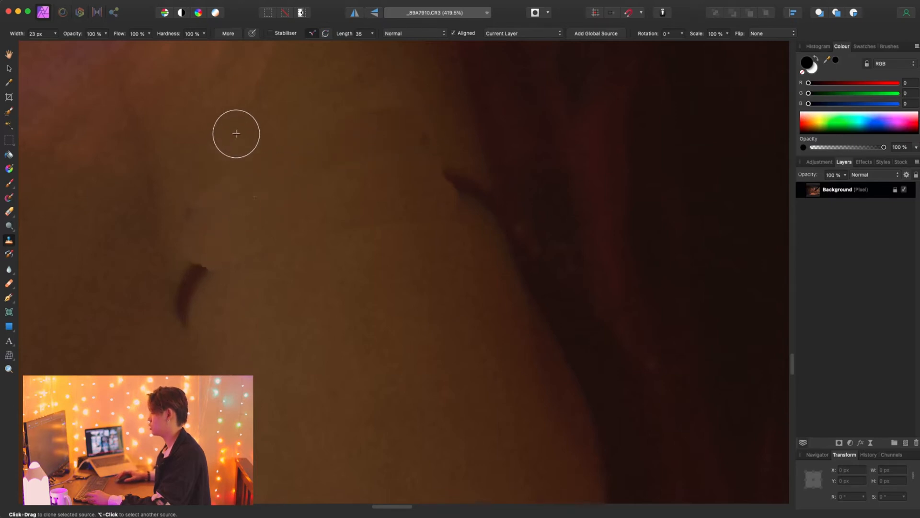
- Clone clean skin over the bracelet remnants at both edges of the wrist, following the arm's outline
{"action": "left_click", "coordinate": [298, 321], "text": "alt"}
{"action": "mouse_move", "coordinate": [227, 322]}
{"action": "left_mouse_down"}
{"action": "mouse_move", "coordinate": [200, 312]}
{"action": "mouse_move", "coordinate": [194, 267]}
{"action": "mouse_move", "coordinate": [195, 304]}
{"action": "mouse_move", "coordinate": [216, 305]}
{"action": "left_mouse_up"}
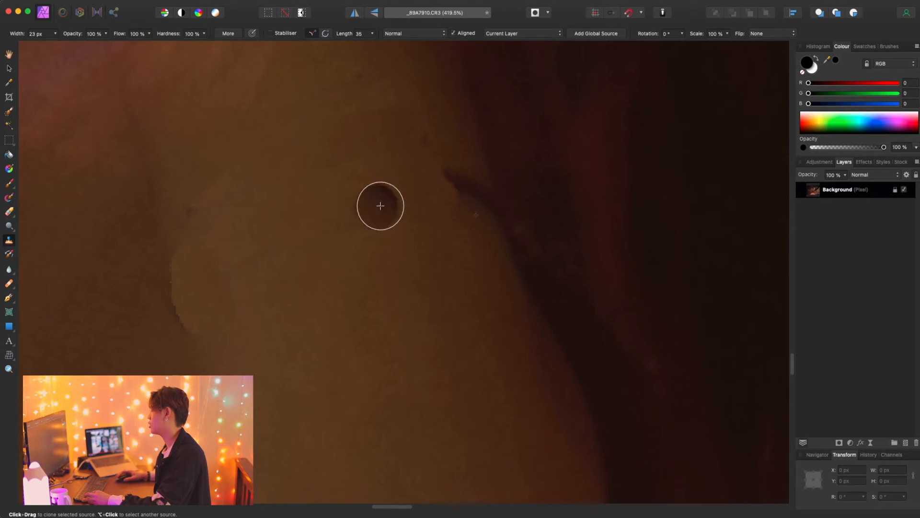
{"action": "mouse_move", "coordinate": [481, 271]}
{"action": "left_mouse_down"}
{"action": "mouse_move", "coordinate": [450, 173]}
{"action": "mouse_move", "coordinate": [464, 221]}
{"action": "mouse_move", "coordinate": [473, 204]}
{"action": "left_mouse_up"}
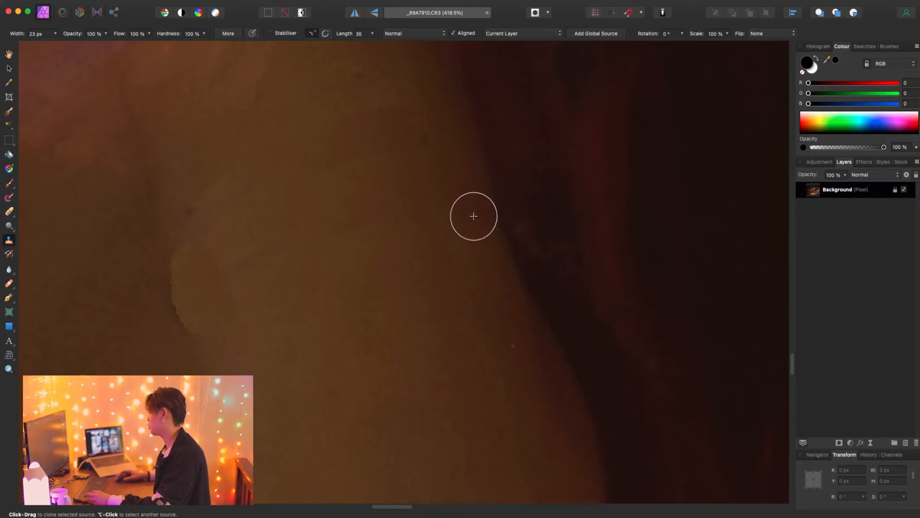
{"action": "scroll", "coordinate": [330, 312], "scroll_direction": "down", "scroll_amount": 10}
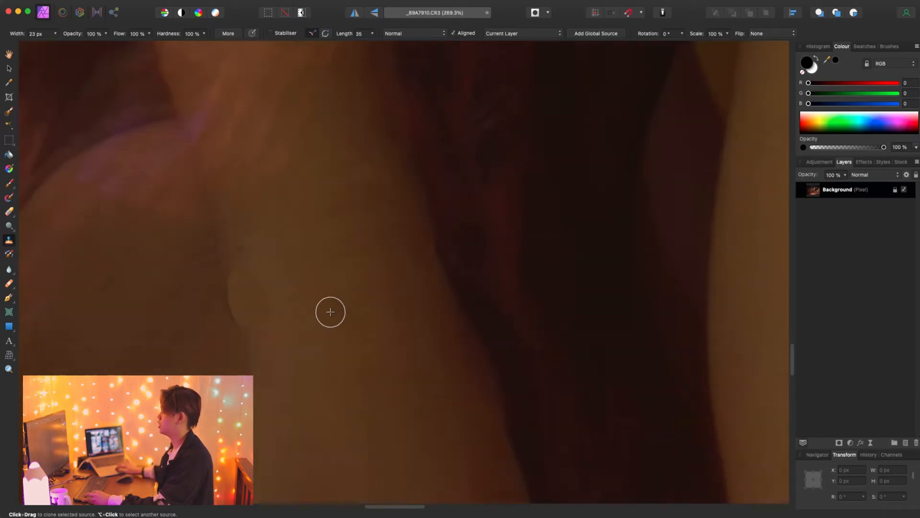
{"action": "scroll", "coordinate": [330, 312], "scroll_direction": "up", "scroll_amount": 10}
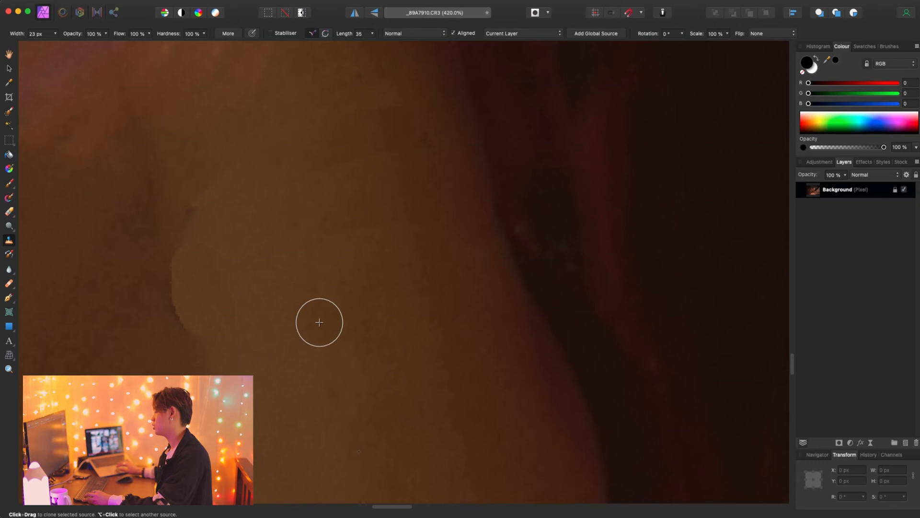
{"action": "scroll", "coordinate": [319, 322], "scroll_direction": "down", "scroll_amount": 3}
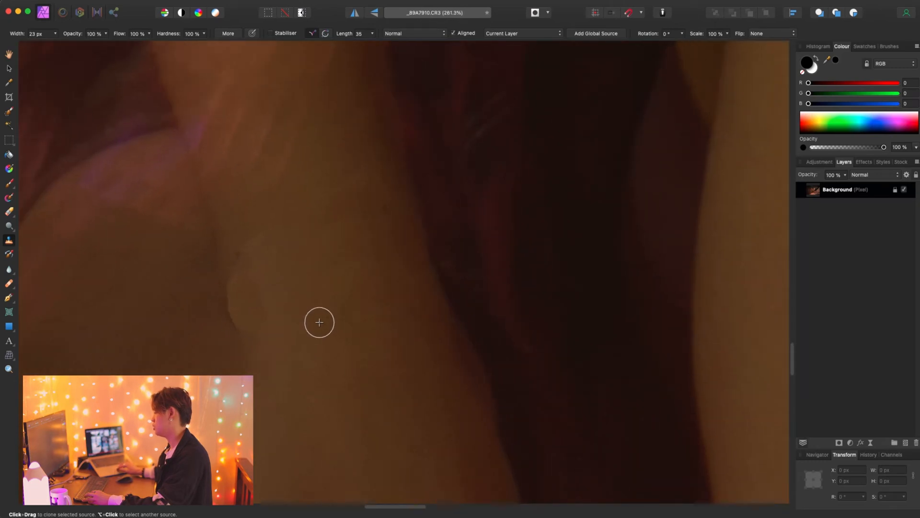
- Blend the cloned wrist area with the Healing Brush, smoothing the leftover spots and the uneven bulge along its outer edge
{"action": "left_click", "coordinate": [12, 290]}
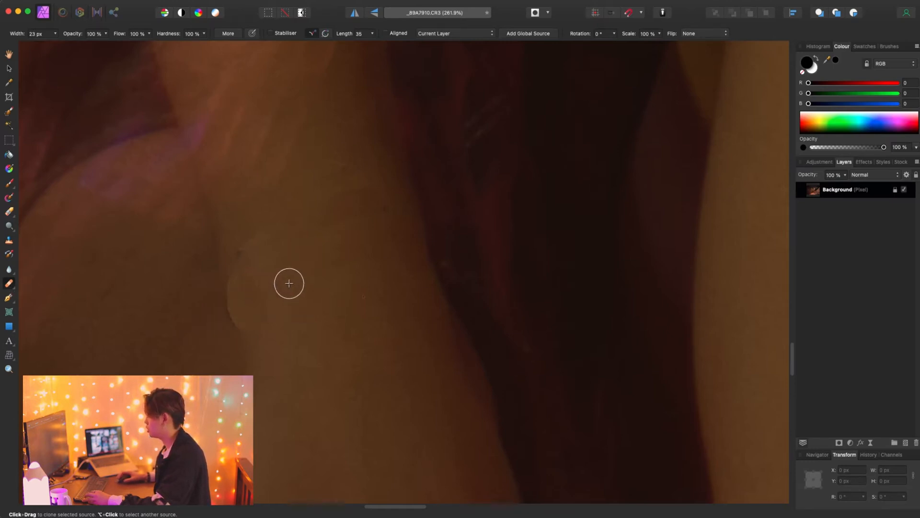
{"action": "left_click_drag", "start_coordinate": [316, 266], "coordinate": [357, 266]}
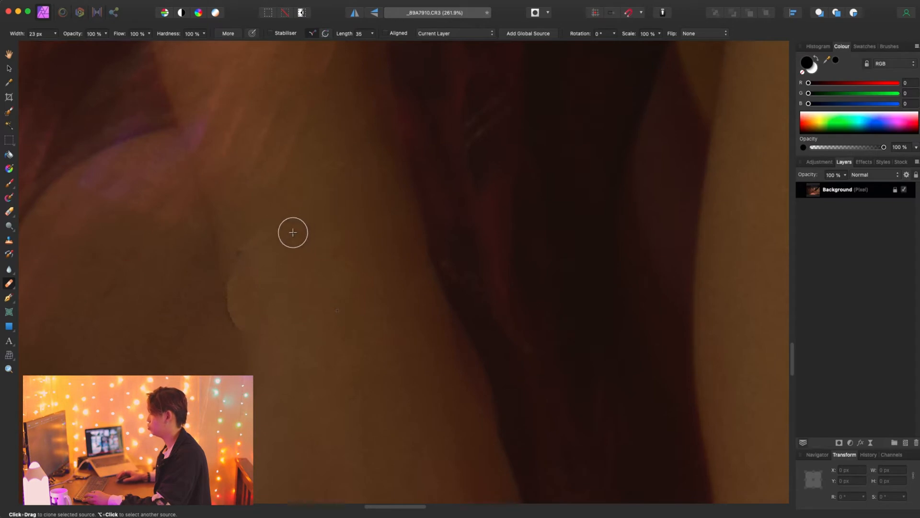
{"action": "left_click_drag", "start_coordinate": [254, 240], "coordinate": [238, 286]}
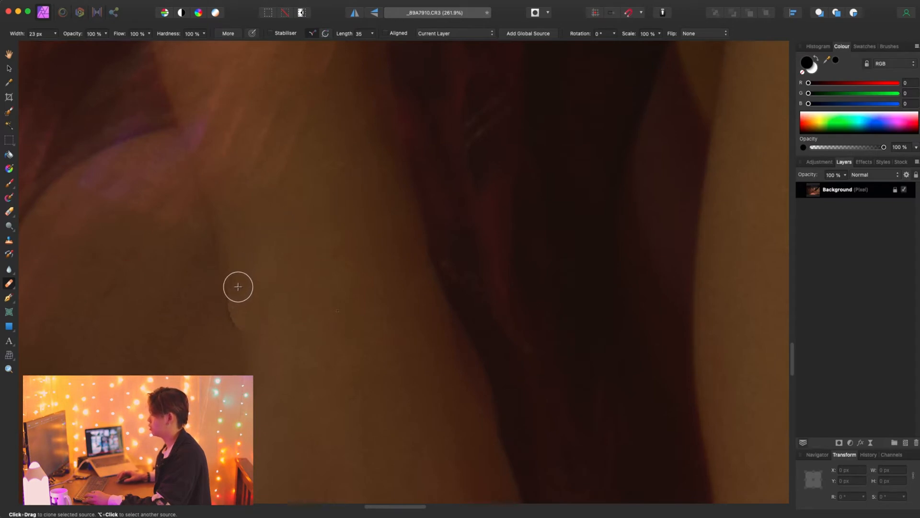
{"action": "mouse_move", "coordinate": [263, 326]}
{"action": "left_mouse_down"}
{"action": "mouse_move", "coordinate": [251, 325]}
{"action": "mouse_move", "coordinate": [237, 296]}
{"action": "mouse_move", "coordinate": [238, 310]}
{"action": "left_mouse_up"}
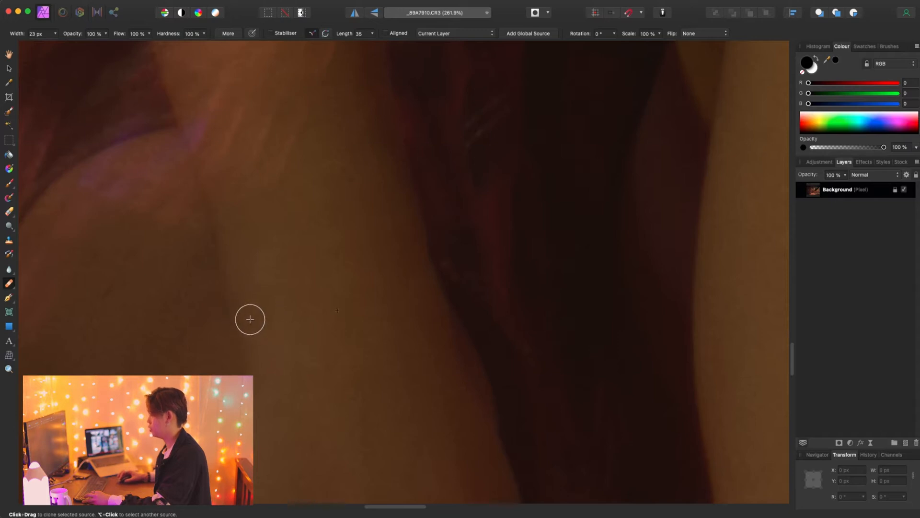
{"action": "scroll", "coordinate": [329, 292], "scroll_direction": "down", "scroll_amount": 5}
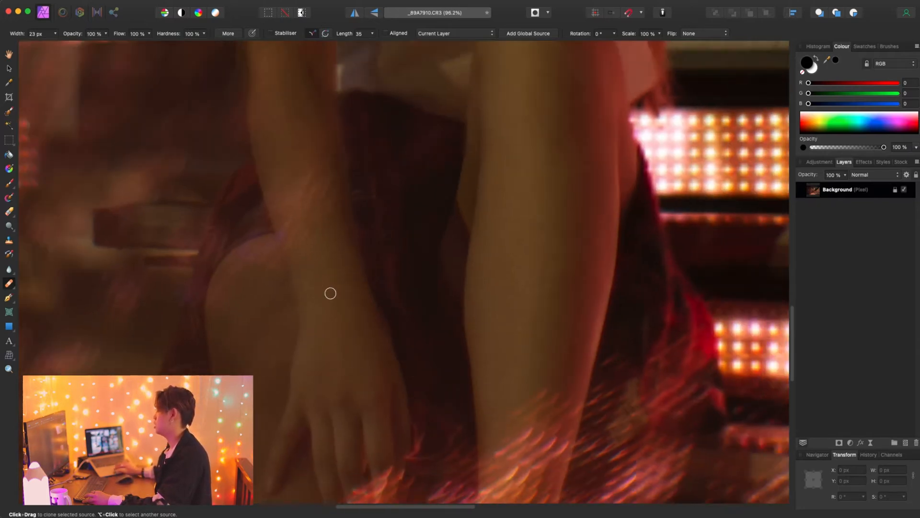
{"action": "scroll", "coordinate": [362, 369], "scroll_direction": "down", "scroll_amount": 4}
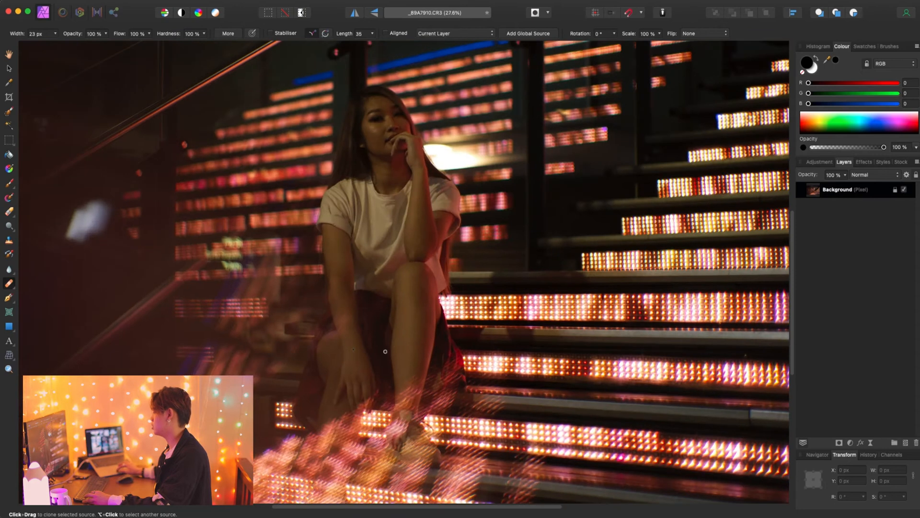
{"action": "scroll", "coordinate": [394, 342], "scroll_direction": "up", "scroll_amount": 1}
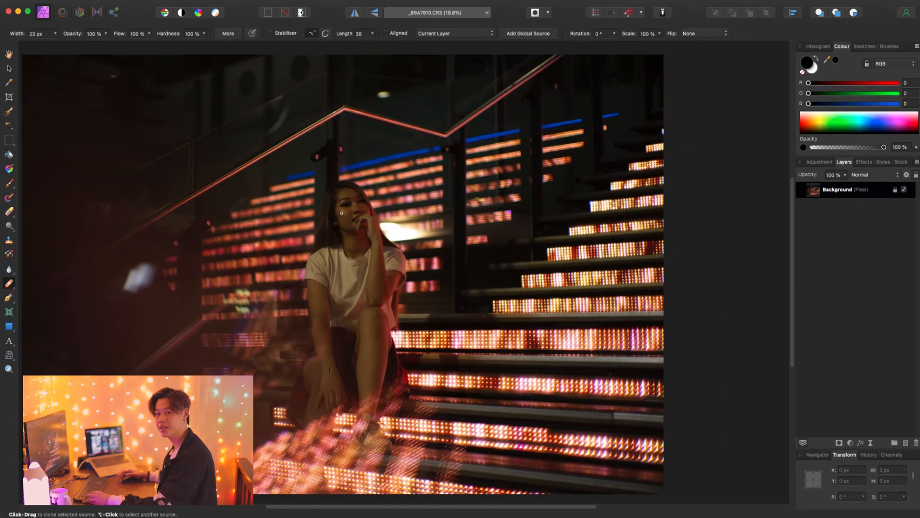
{"action": "scroll", "coordinate": [778, 185], "scroll_direction": "down", "scroll_amount": 1}
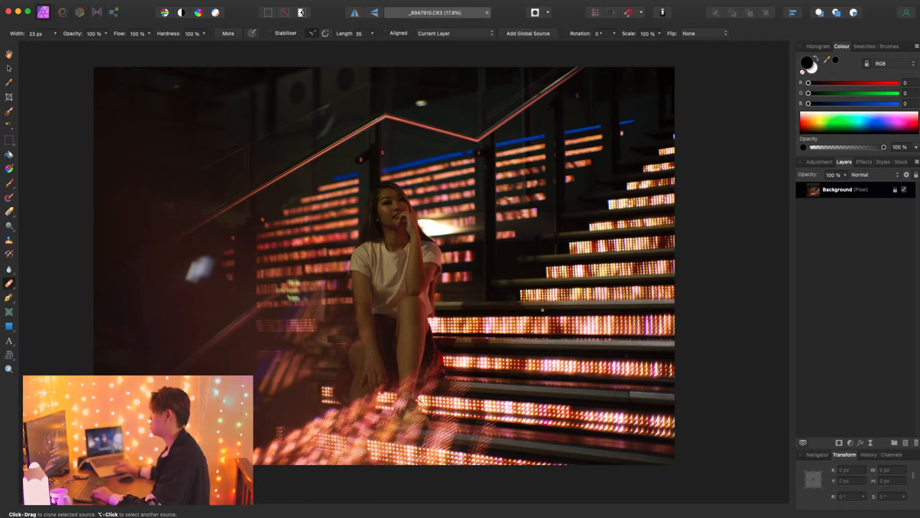
{"action": "scroll", "coordinate": [394, 213], "scroll_direction": "up", "scroll_amount": 6}
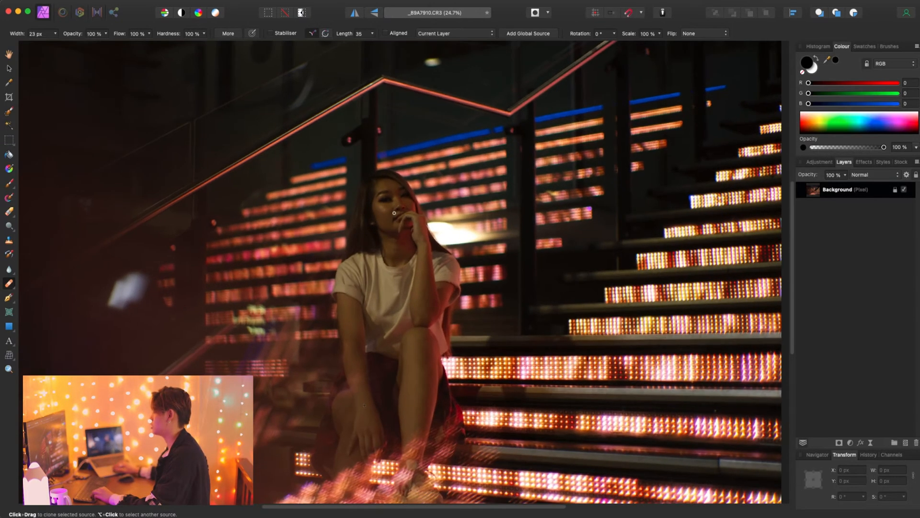
- Paint a faint catchlight in the eye on the yellow-lit side of the face, using a white Paint Brush at 12% colour opacity
{"action": "scroll", "coordinate": [397, 178], "scroll_direction": "up", "scroll_amount": 8}
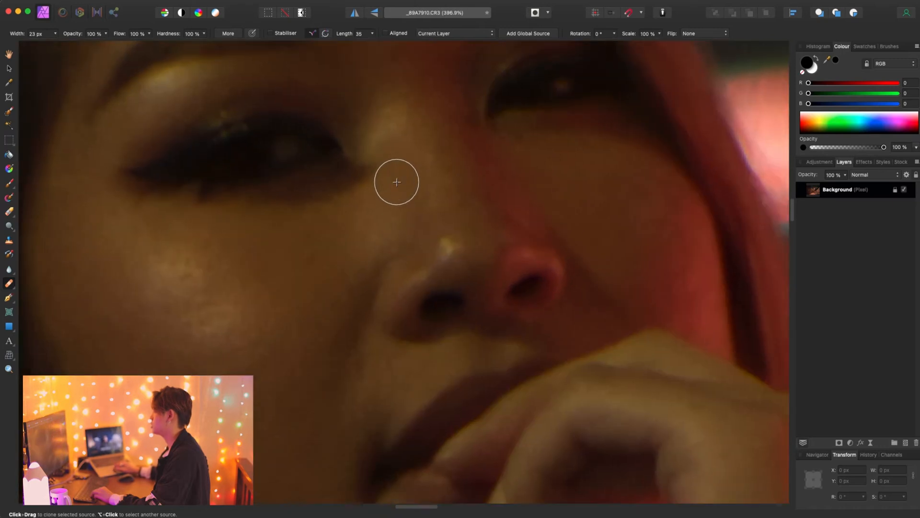
{"action": "scroll", "coordinate": [401, 207], "scroll_direction": "up", "scroll_amount": 2}
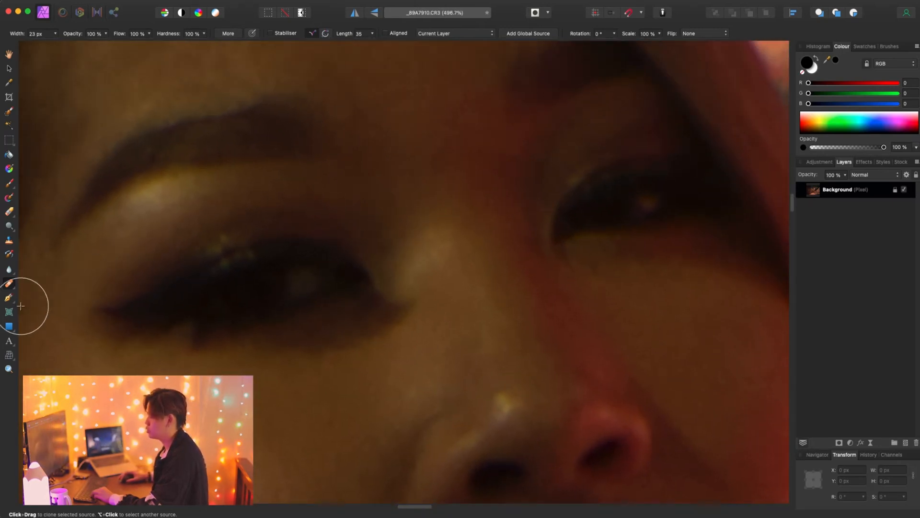
{"action": "left_click", "coordinate": [10, 184]}
{"action": "left_click", "coordinate": [535, 164]}
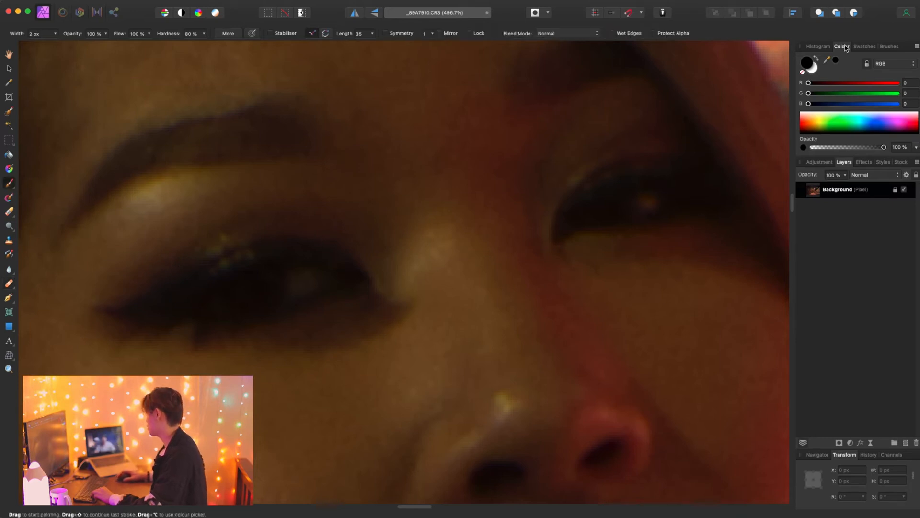
{"action": "left_click", "coordinate": [816, 58]}
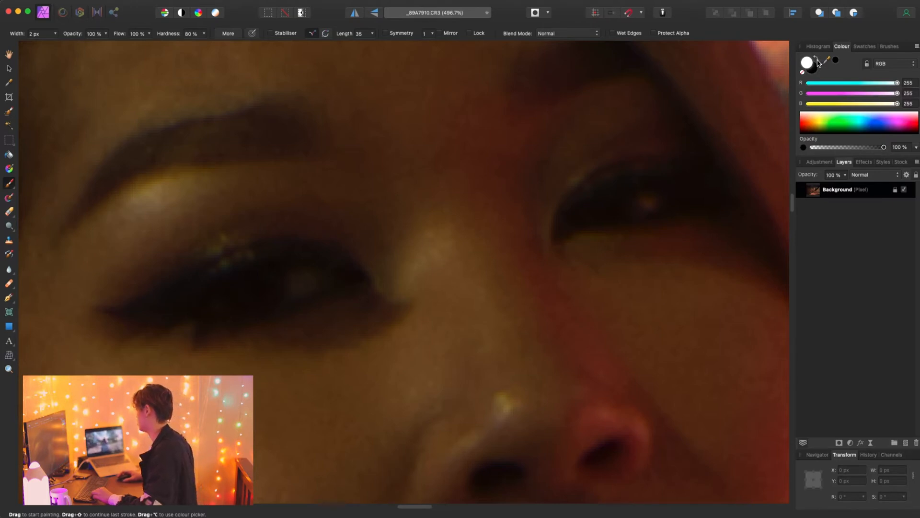
{"action": "left_click_drag", "start_coordinate": [884, 150], "coordinate": [880, 151]}
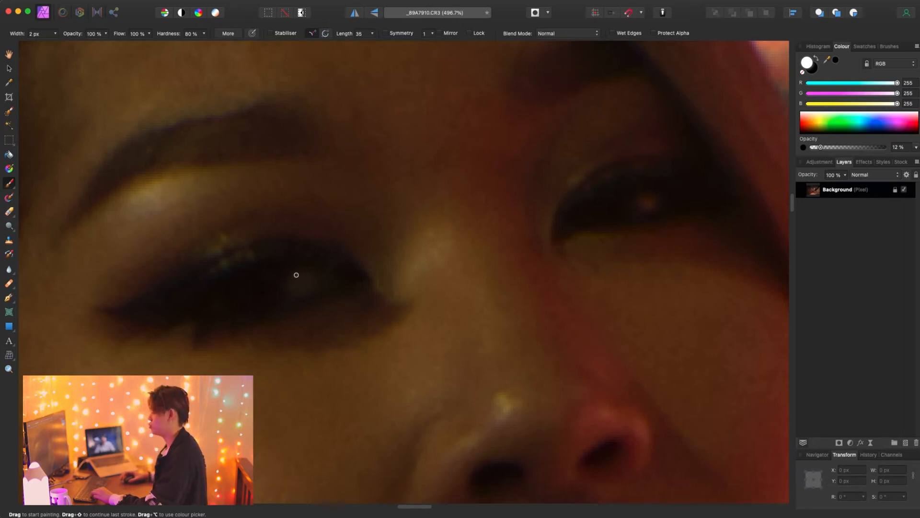
{"action": "scroll", "coordinate": [296, 275], "scroll_direction": "up", "scroll_amount": 10}
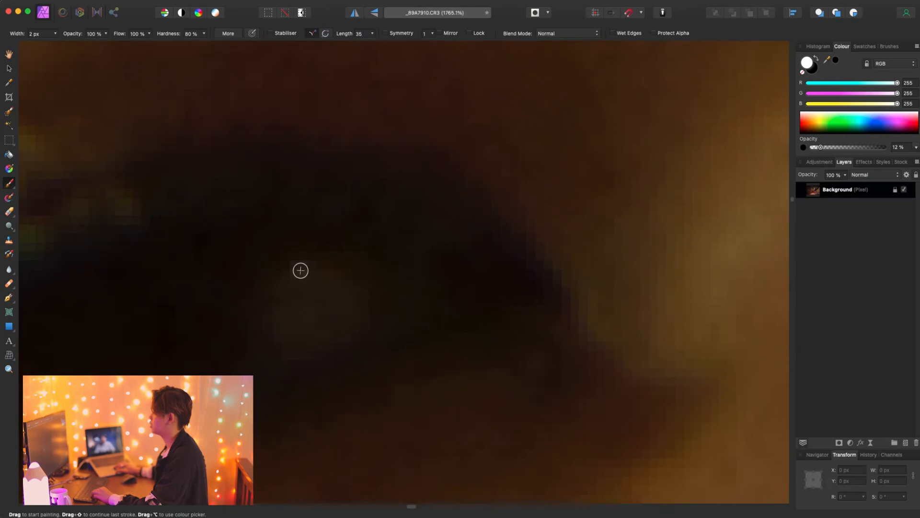
{"action": "mouse_move", "coordinate": [369, 236]}
{"action": "left_mouse_down"}
{"action": "mouse_move", "coordinate": [400, 237]}
{"action": "mouse_move", "coordinate": [396, 222]}
{"action": "mouse_move", "coordinate": [388, 231]}
{"action": "mouse_move", "coordinate": [382, 218]}
{"action": "mouse_move", "coordinate": [374, 244]}
{"action": "mouse_move", "coordinate": [353, 180]}
{"action": "mouse_move", "coordinate": [362, 223]}
{"action": "mouse_move", "coordinate": [342, 281]}
{"action": "mouse_move", "coordinate": [322, 170]}
{"action": "mouse_move", "coordinate": [335, 184]}
{"action": "mouse_move", "coordinate": [333, 244]}
{"action": "mouse_move", "coordinate": [314, 283]}
{"action": "mouse_move", "coordinate": [317, 247]}
{"action": "mouse_move", "coordinate": [293, 160]}
{"action": "mouse_move", "coordinate": [308, 250]}
{"action": "mouse_move", "coordinate": [297, 304]}
{"action": "mouse_move", "coordinate": [283, 312]}
{"action": "mouse_move", "coordinate": [269, 156]}
{"action": "mouse_move", "coordinate": [274, 213]}
{"action": "mouse_move", "coordinate": [257, 319]}
{"action": "mouse_move", "coordinate": [256, 174]}
{"action": "mouse_move", "coordinate": [241, 154]}
{"action": "mouse_move", "coordinate": [253, 288]}
{"action": "mouse_move", "coordinate": [244, 336]}
{"action": "mouse_move", "coordinate": [255, 283]}
{"action": "mouse_move", "coordinate": [238, 163]}
{"action": "mouse_move", "coordinate": [220, 146]}
{"action": "mouse_move", "coordinate": [249, 199]}
{"action": "mouse_move", "coordinate": [252, 249]}
{"action": "left_mouse_up"}
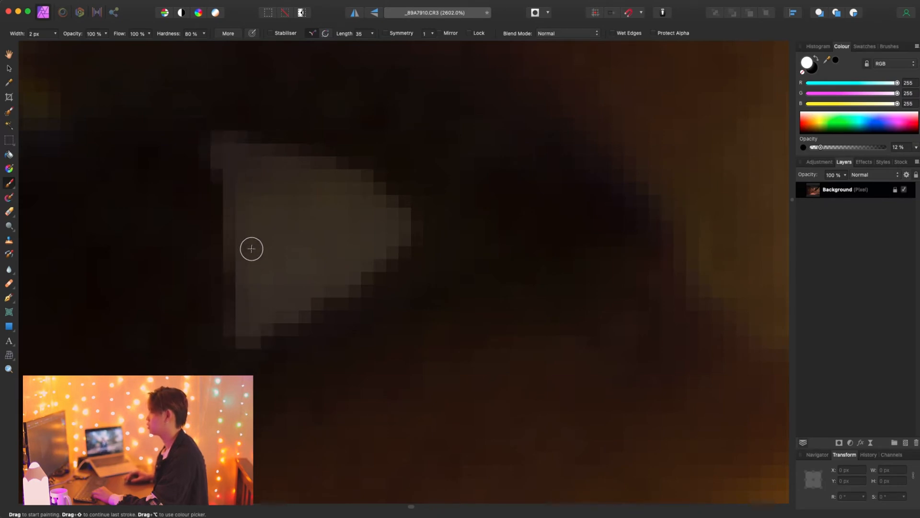
{"action": "scroll", "coordinate": [268, 259], "scroll_direction": "down", "scroll_amount": 5}
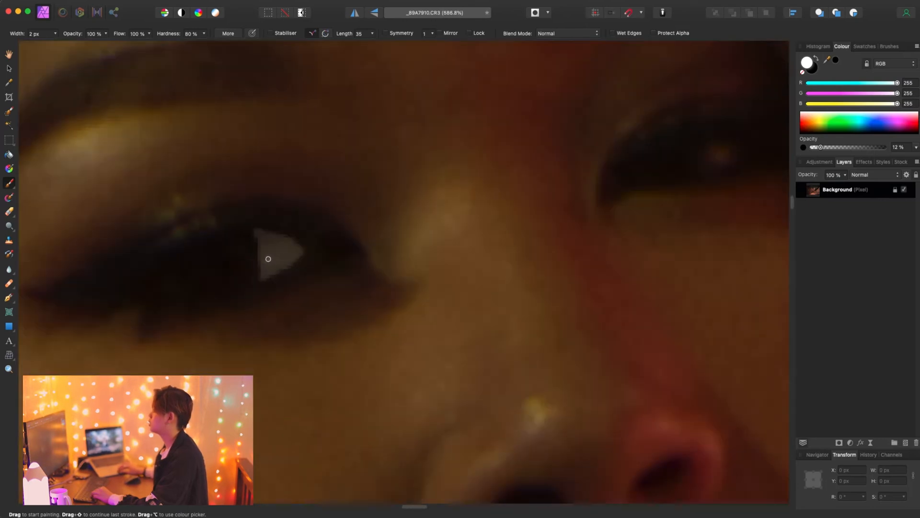
{"action": "scroll", "coordinate": [268, 259], "scroll_direction": "down", "scroll_amount": 9}
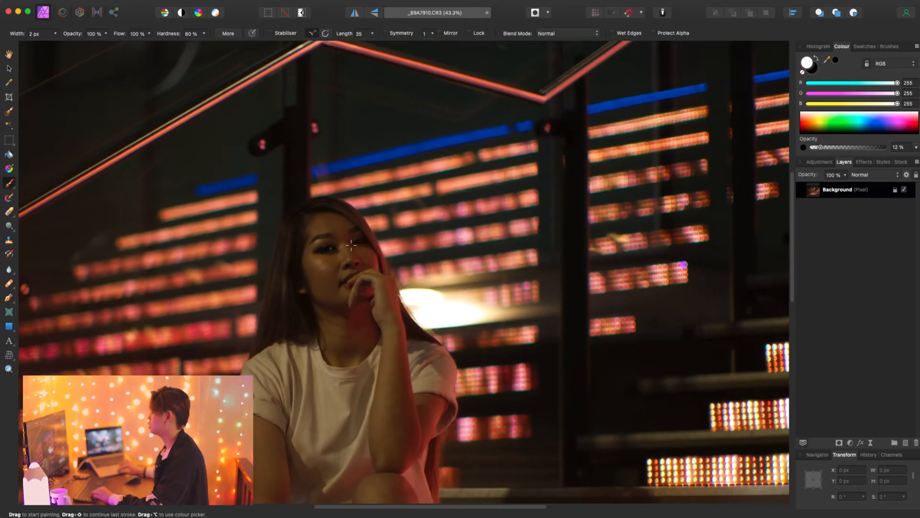
- Paint a matching faint white catchlight over the small reflection in the eye on the red-lit side of the face
{"action": "scroll", "coordinate": [373, 244], "scroll_direction": "down", "scroll_amount": 3}
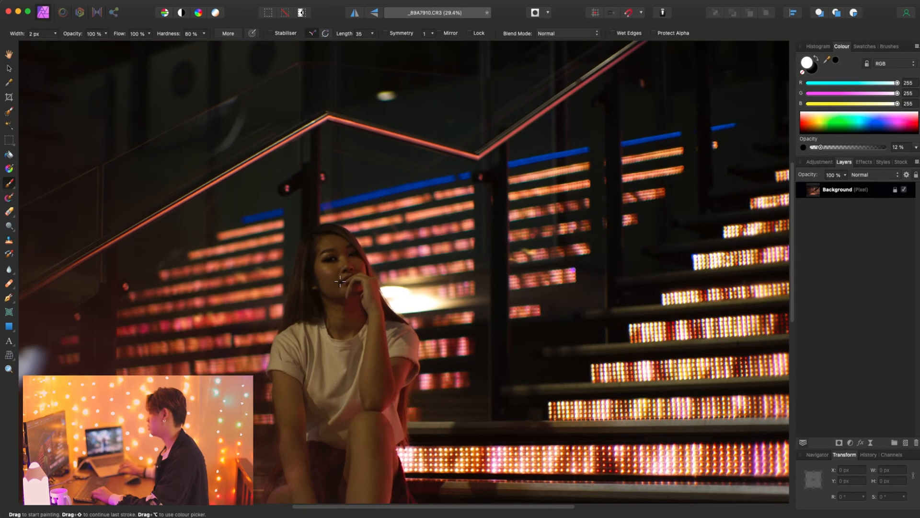
{"action": "scroll", "coordinate": [351, 270], "scroll_direction": "up", "scroll_amount": 3}
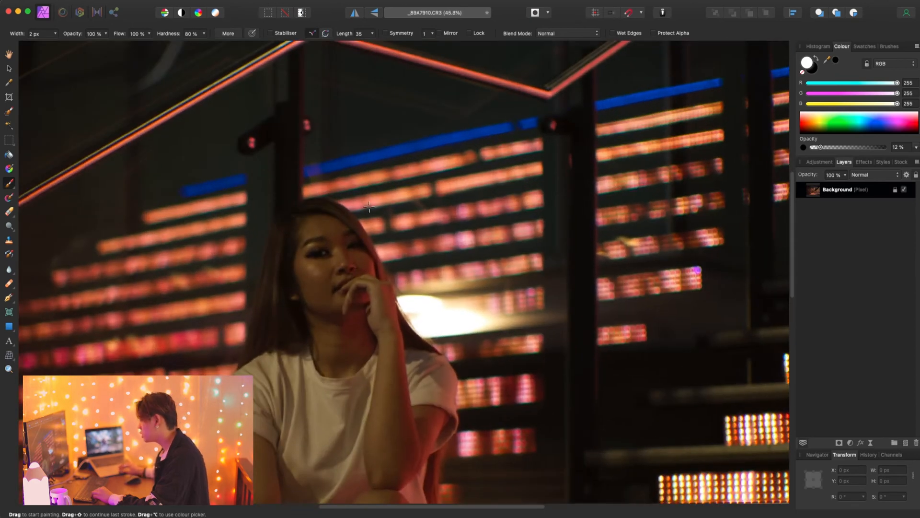
{"action": "scroll", "coordinate": [347, 240], "scroll_direction": "up", "scroll_amount": 3}
{"action": "scroll", "coordinate": [381, 254], "scroll_direction": "up", "scroll_amount": 3}
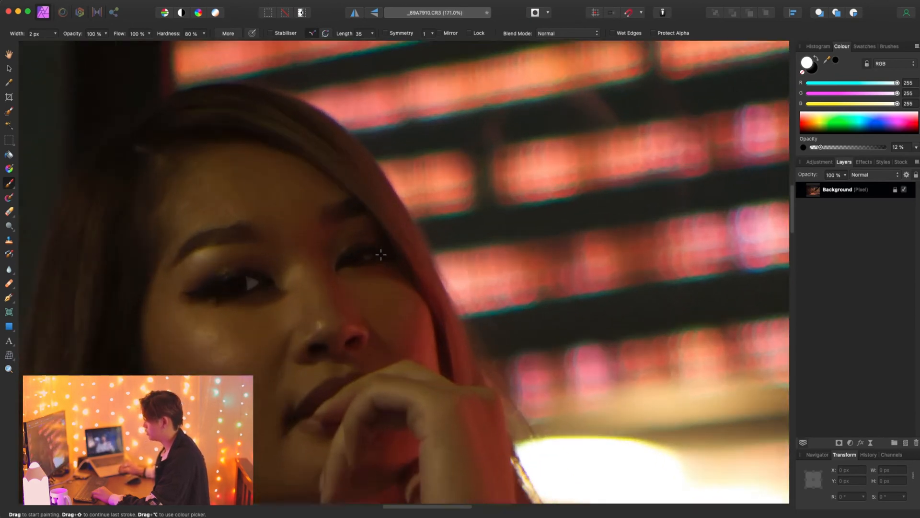
{"action": "scroll", "coordinate": [362, 263], "scroll_direction": "up", "scroll_amount": 5}
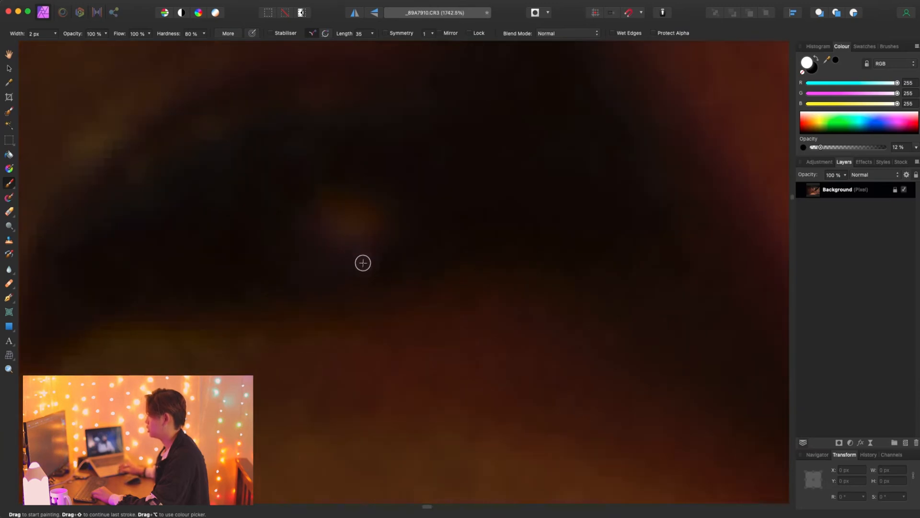
{"action": "scroll", "coordinate": [300, 206], "scroll_direction": "down", "scroll_amount": 2}
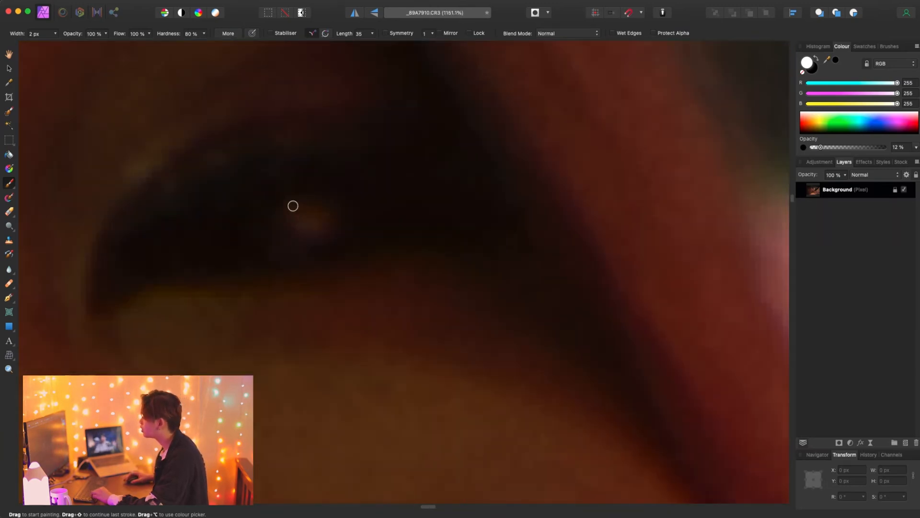
{"action": "left_click_drag", "start_coordinate": [294, 222], "coordinate": [312, 216]}
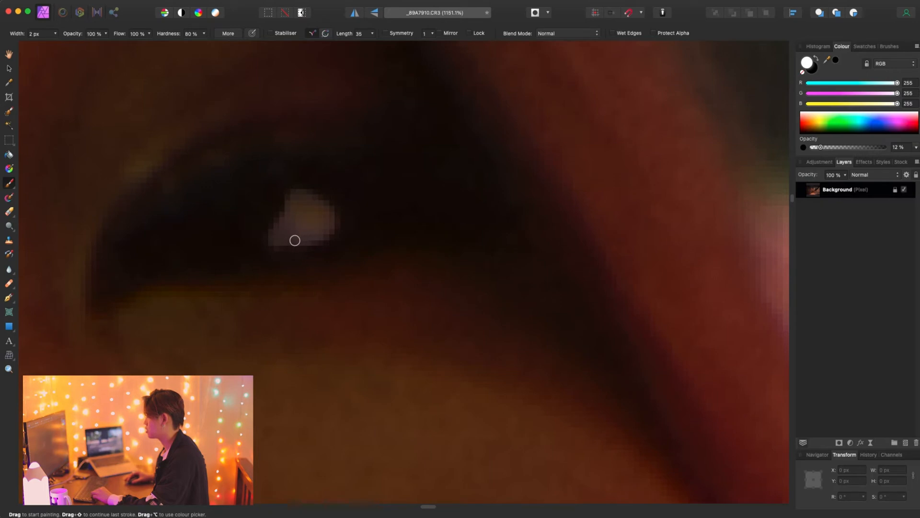
- Check the painted catchlights on the face and across the whole portrait at lower magnifications
{"action": "scroll", "coordinate": [315, 214], "scroll_direction": "down", "scroll_amount": 15}
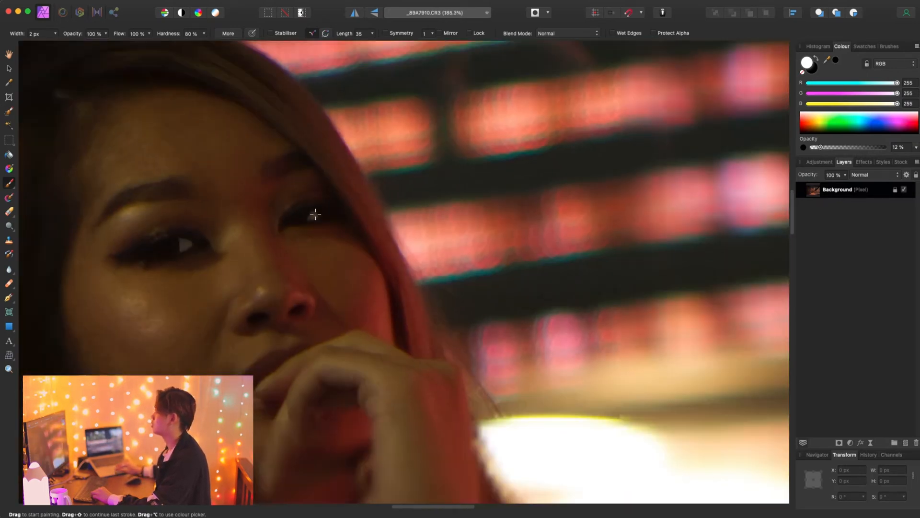
{"action": "scroll", "coordinate": [387, 305], "scroll_direction": "down", "scroll_amount": 4}
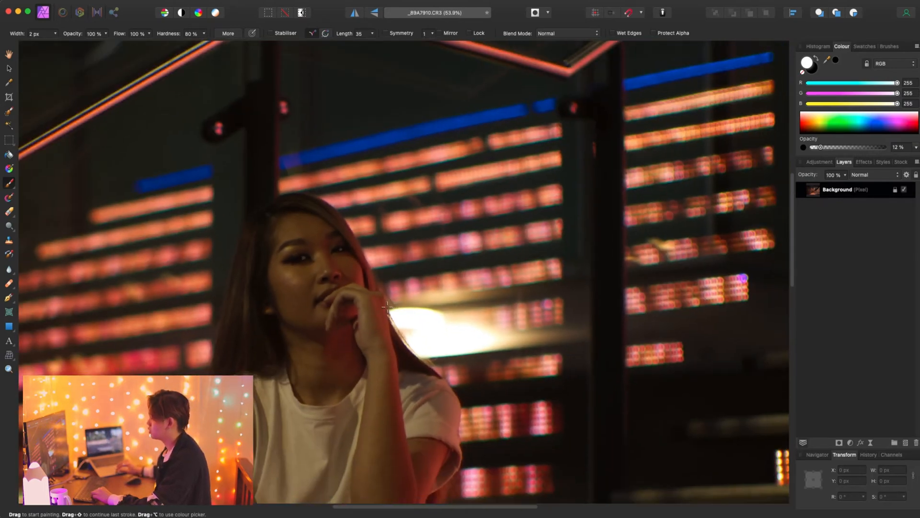
{"action": "scroll", "coordinate": [388, 306], "scroll_direction": "down", "scroll_amount": 8}
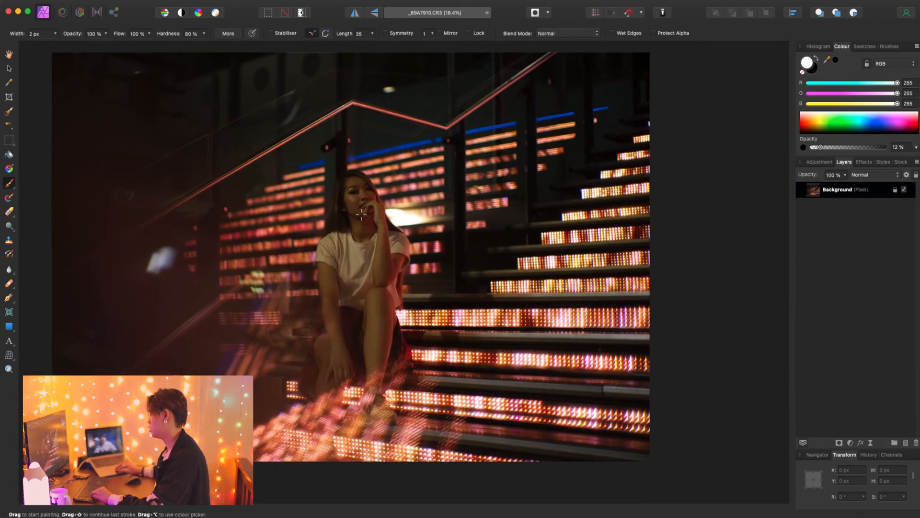
{"action": "scroll", "coordinate": [369, 206], "scroll_direction": "up", "scroll_amount": 1}
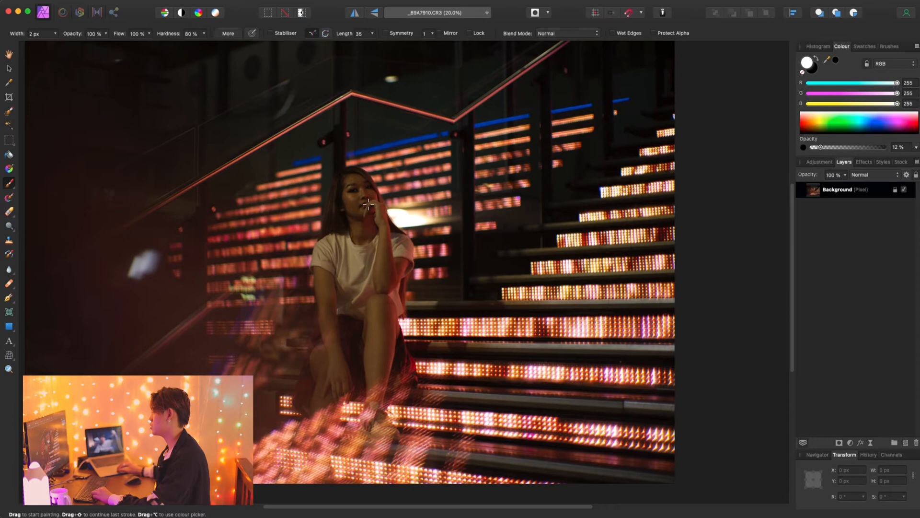
{"action": "scroll", "coordinate": [368, 204], "scroll_direction": "up", "scroll_amount": 1}
{"action": "scroll", "coordinate": [368, 204], "scroll_direction": "left", "scroll_amount": 1}
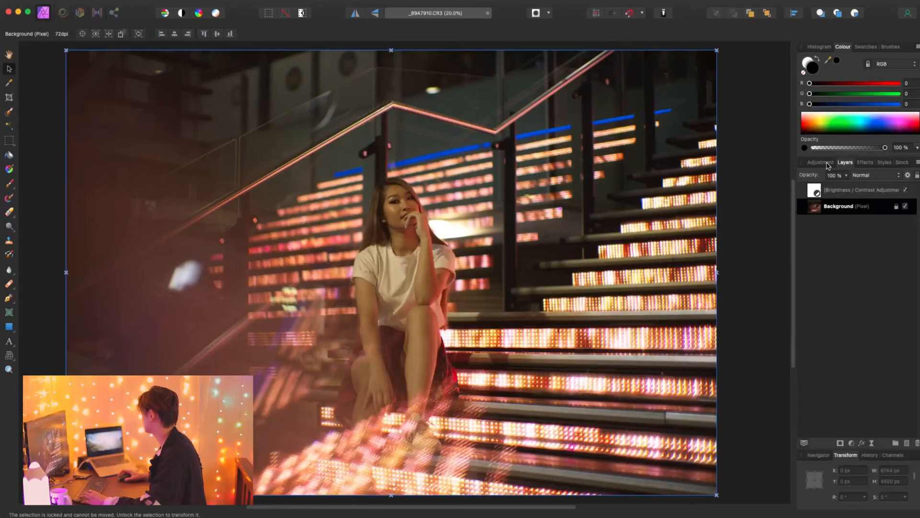
- Add a Channel Mixer adjustment and set its Red output channel to 120% red, 10% green and -18% blue
{"action": "left_click", "coordinate": [821, 162]}
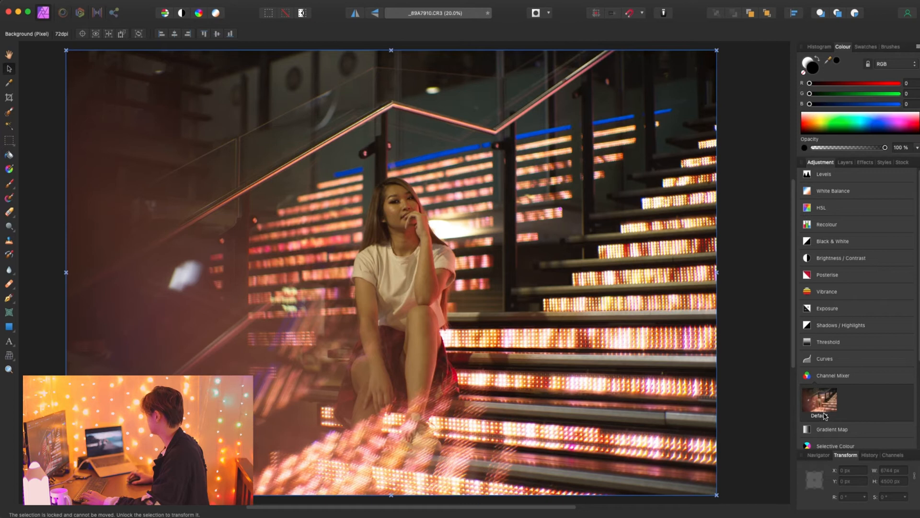
{"action": "left_click", "coordinate": [824, 415]}
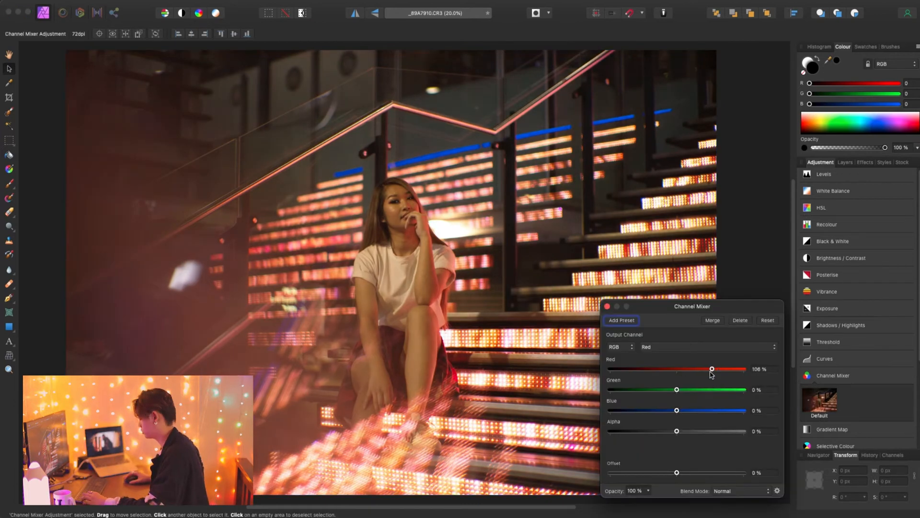
{"action": "left_click_drag", "start_coordinate": [686, 392], "coordinate": [671, 415]}
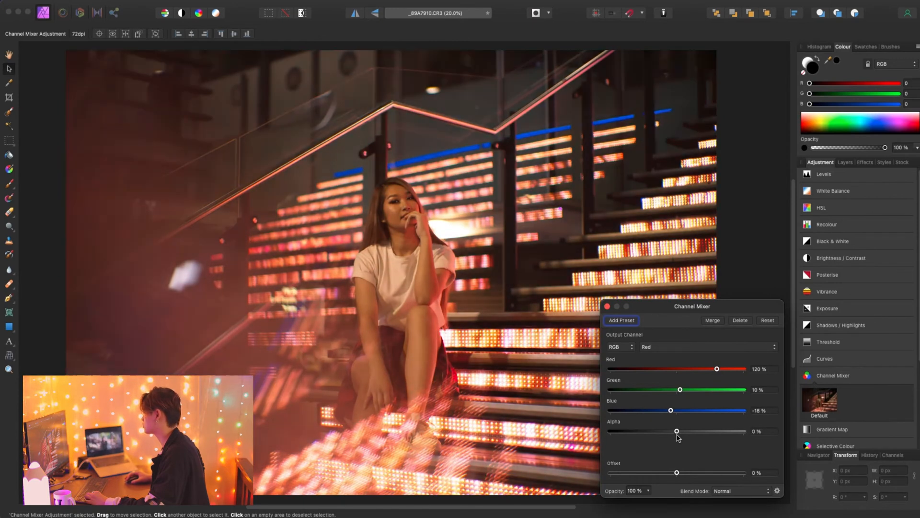
- Adjust the red, green and blue contributions of the Channel Mixer's Green output channel
{"action": "left_click", "coordinate": [661, 347]}
{"action": "left_click", "coordinate": [662, 356]}
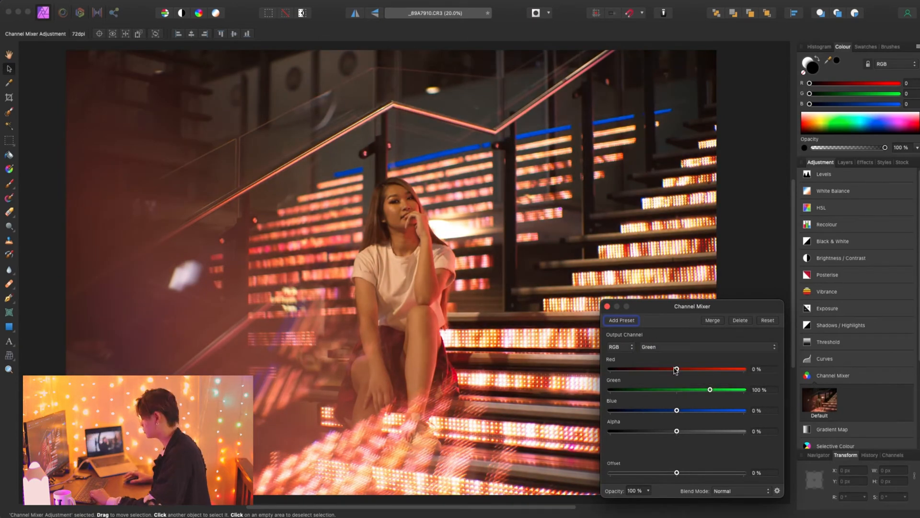
{"action": "left_click_drag", "start_coordinate": [677, 369], "coordinate": [682, 410]}
- Set the Channel Mixer's Blue output channel to 11% red, 10% green and 106% blue, and close the adjustment
{"action": "left_click", "coordinate": [671, 346]}
{"action": "left_click", "coordinate": [674, 359]}
{"action": "left_click_drag", "start_coordinate": [677, 369], "coordinate": [680, 390]}
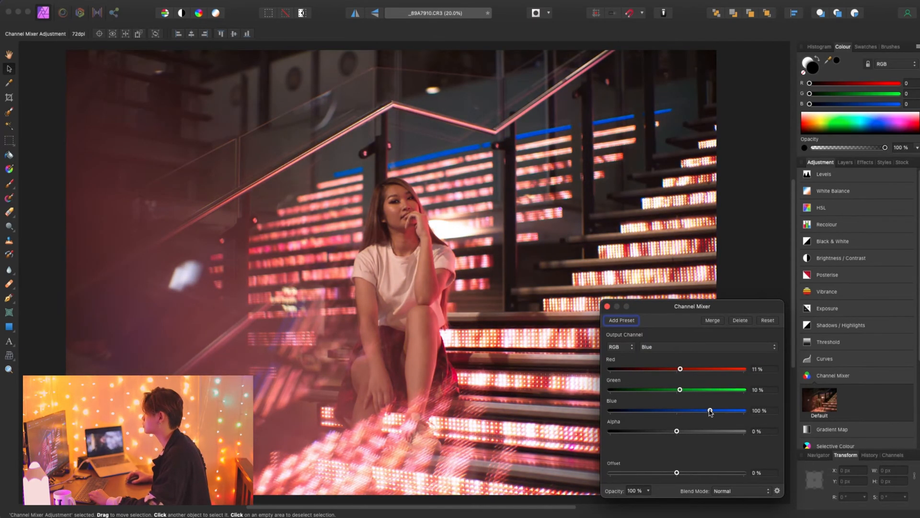
{"action": "left_click_drag", "start_coordinate": [713, 420], "coordinate": [711, 421]}
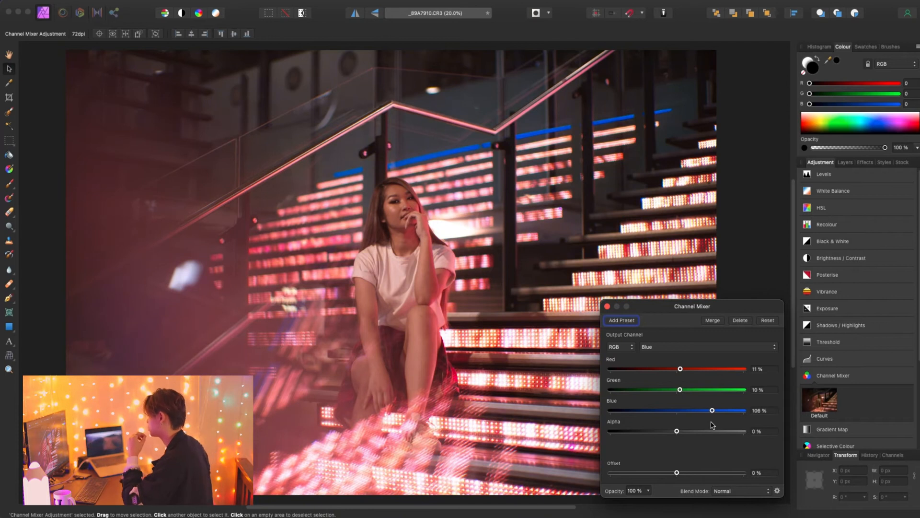
{"action": "left_click", "coordinate": [608, 306]}
- Add a Selective Colour adjustment and set its Reds range to -15% cyan and -8% magenta
{"action": "scroll", "coordinate": [839, 355], "scroll_direction": "down", "scroll_amount": 5}
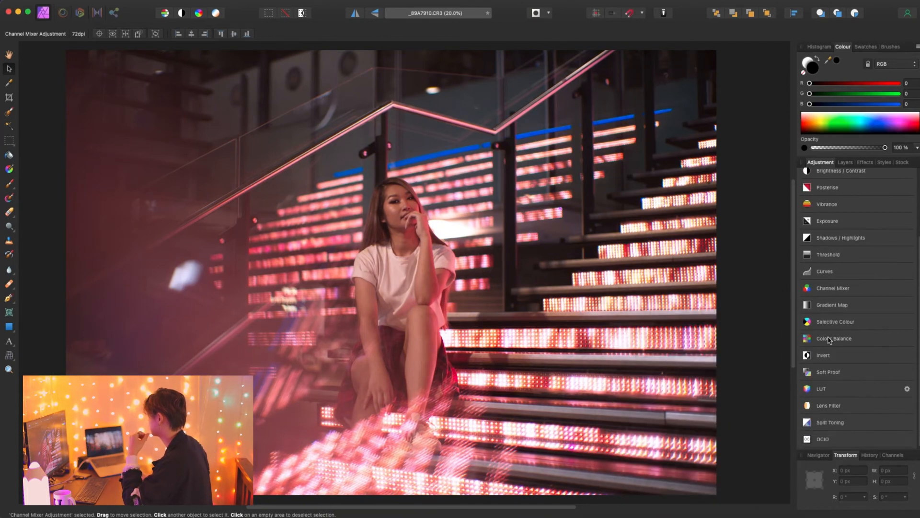
{"action": "left_click", "coordinate": [817, 363]}
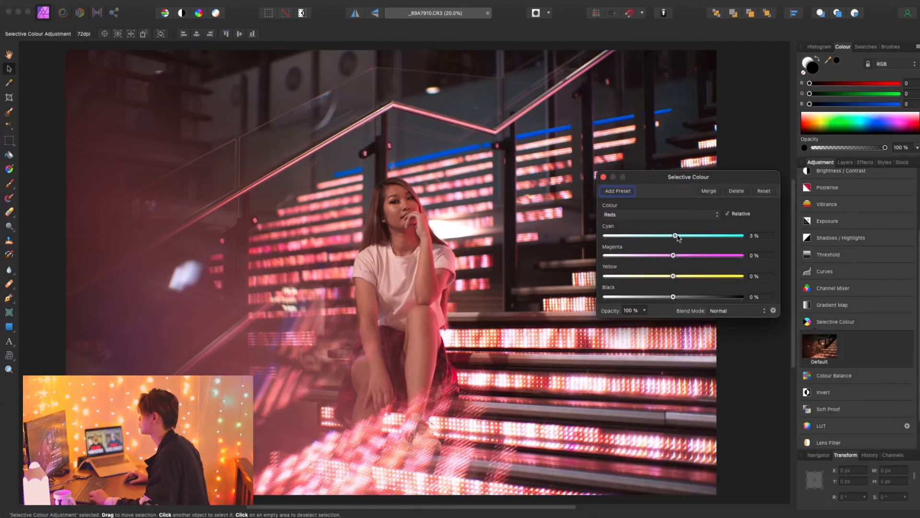
{"action": "left_click_drag", "start_coordinate": [648, 251], "coordinate": [668, 257]}
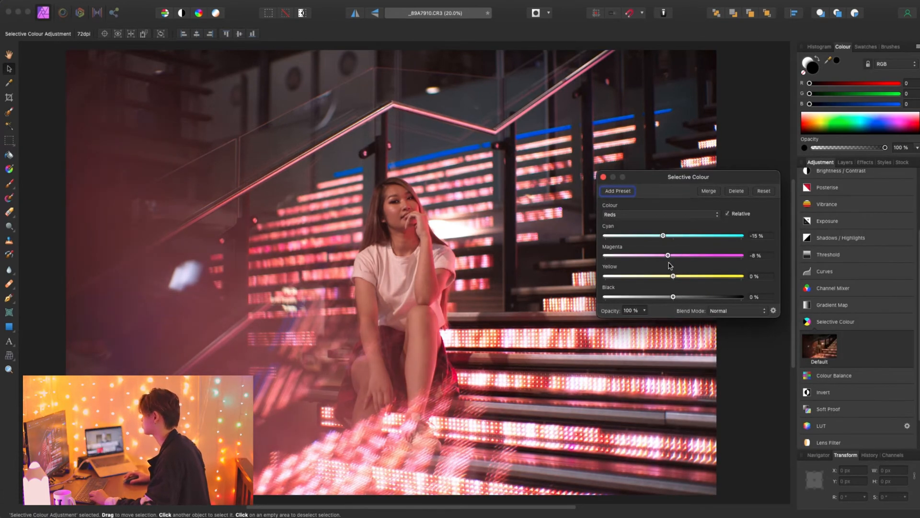
- Tune the ink balance of the Yellows range in the Selective Colour adjustment
{"action": "left_click", "coordinate": [661, 214]}
{"action": "left_click", "coordinate": [664, 222]}
{"action": "left_click_drag", "start_coordinate": [678, 260], "coordinate": [662, 307]}
- Set cyan to 45% in the Cyans range of the Selective Colour adjustment
{"action": "left_click", "coordinate": [678, 214]}
{"action": "left_click", "coordinate": [669, 223]}
{"action": "left_click", "coordinate": [671, 215]}
{"action": "left_click", "coordinate": [667, 224]}
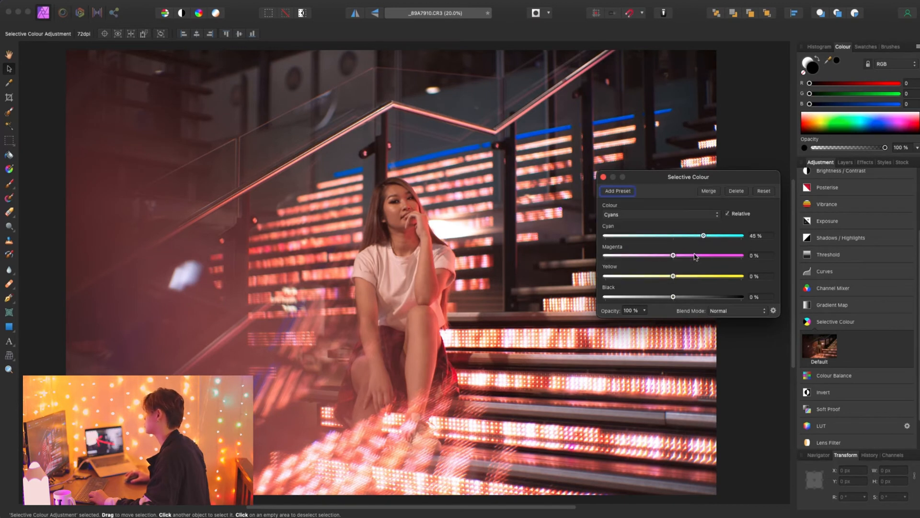
- Set the Blues range to -25% cyan, -43% magenta, 32% yellow and -4% black
{"action": "mouse_move", "coordinate": [657, 238]}
{"action": "left_mouse_down"}
{"action": "mouse_move", "coordinate": [710, 238]}
{"action": "mouse_move", "coordinate": [656, 239]}
{"action": "left_mouse_up"}
{"action": "left_click_drag", "start_coordinate": [653, 256], "coordinate": [644, 258]}
{"action": "left_click", "coordinate": [653, 276]}
- Set the Magentas range to -21% cyan, 10% magenta and -44% yellow
{"action": "left_click", "coordinate": [671, 214]}
{"action": "left_click", "coordinate": [667, 224]}
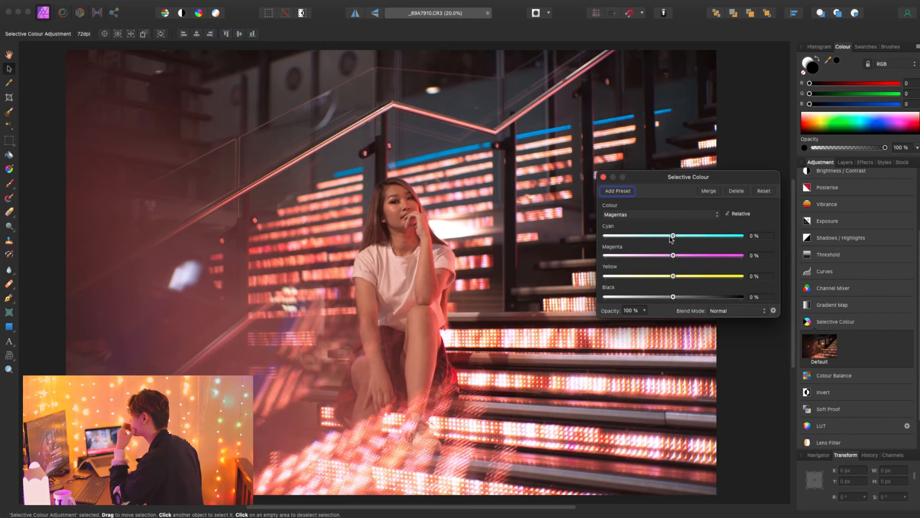
{"action": "left_click_drag", "start_coordinate": [722, 239], "coordinate": [661, 237]}
{"action": "left_click_drag", "start_coordinate": [673, 256], "coordinate": [696, 256]}
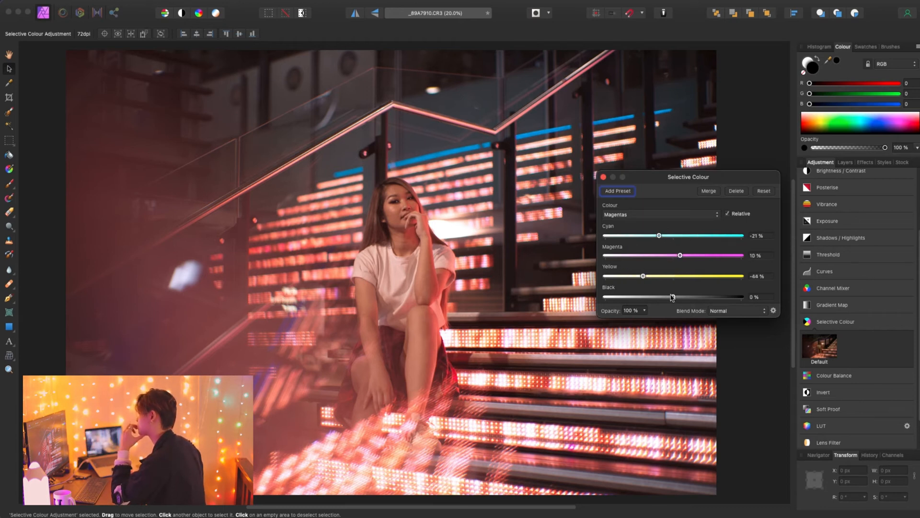
- Set cyan to 100% in the Greens range of the Selective Colour adjustment
{"action": "left_click", "coordinate": [670, 214]}
{"action": "left_click", "coordinate": [667, 205]}
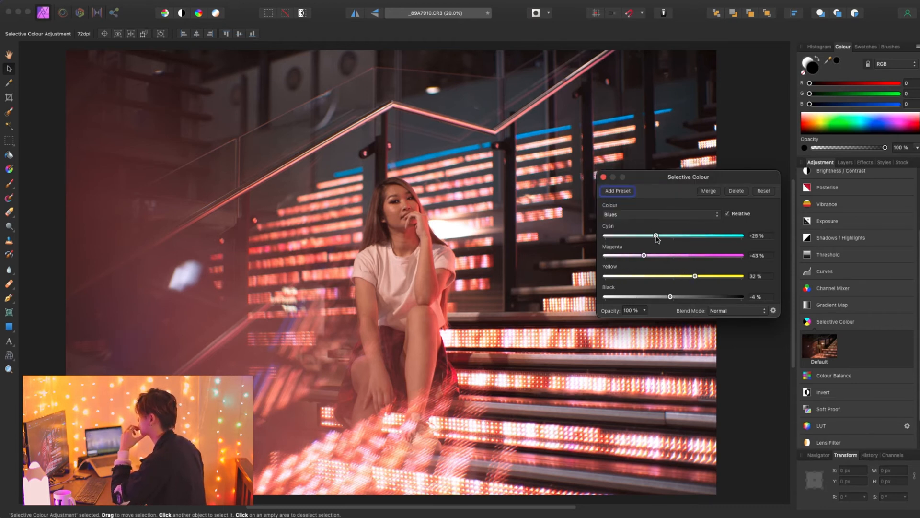
{"action": "left_click", "coordinate": [659, 214]}
{"action": "left_click", "coordinate": [664, 196]}
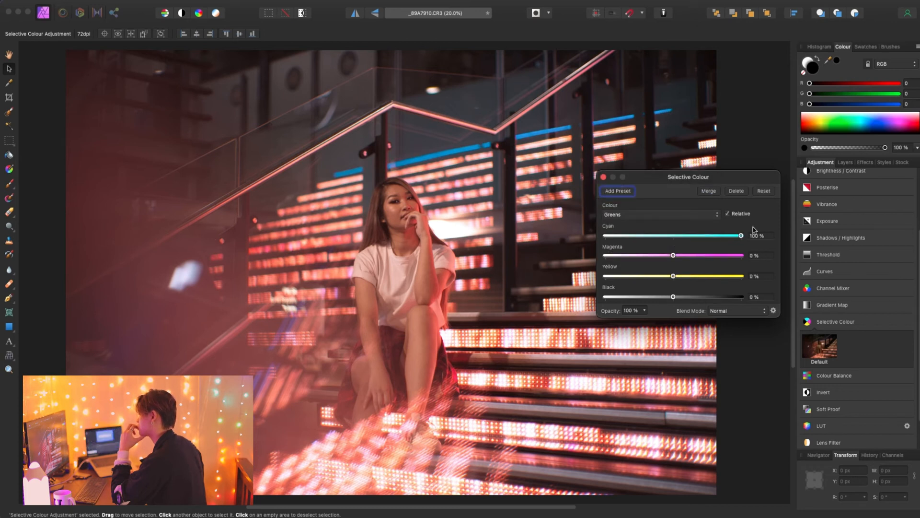
- Set the Reds range to 18% magenta and 67% yellow, then close the Selective Colour adjustment and show the layers
{"action": "left_click", "coordinate": [643, 215]}
{"action": "left_click", "coordinate": [657, 196]}
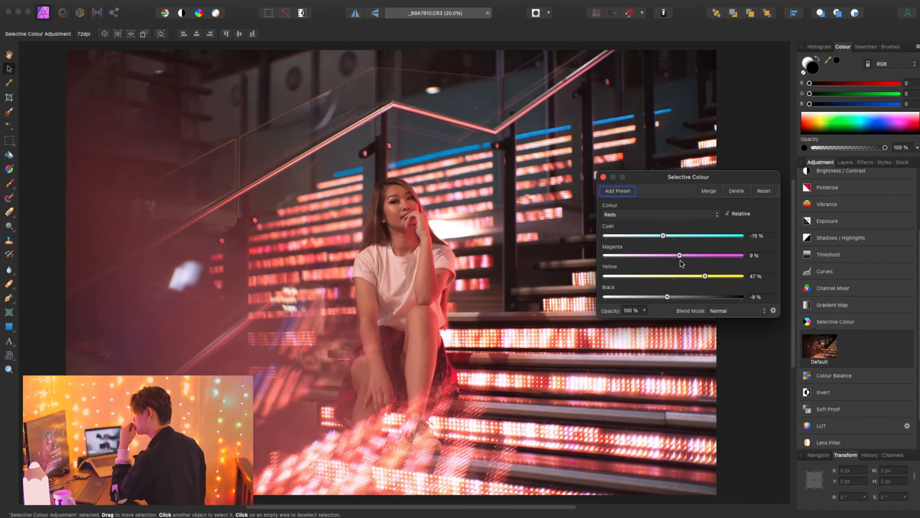
{"action": "left_click_drag", "start_coordinate": [667, 276], "coordinate": [693, 260]}
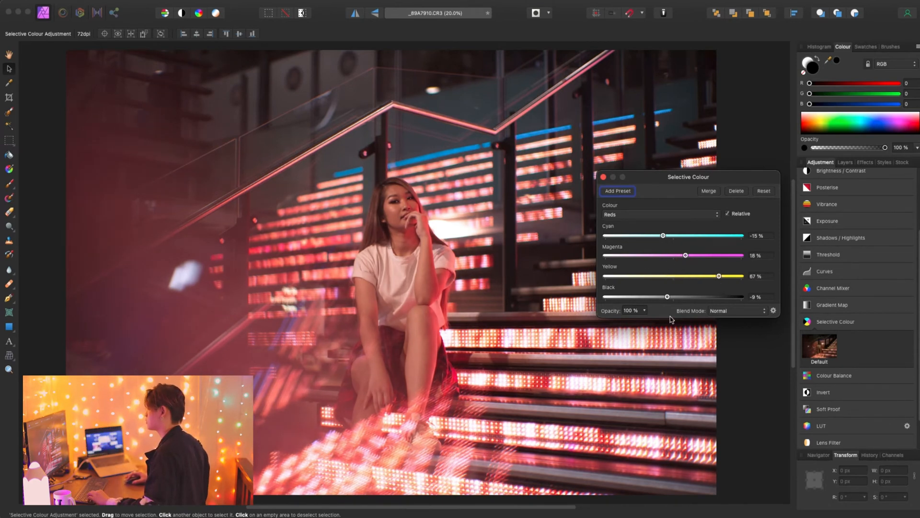
{"action": "left_click", "coordinate": [603, 177]}
{"action": "left_click", "coordinate": [845, 162]}
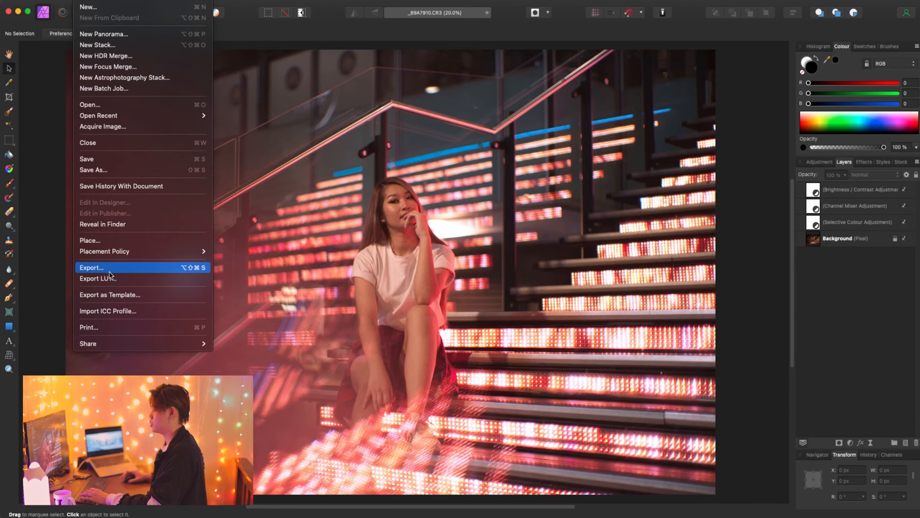
- Export the whole document as a 6744 × 4500 px PNG, saved as _89A7910.png on the Desktop
{"action": "left_click", "coordinate": [215, 267]}
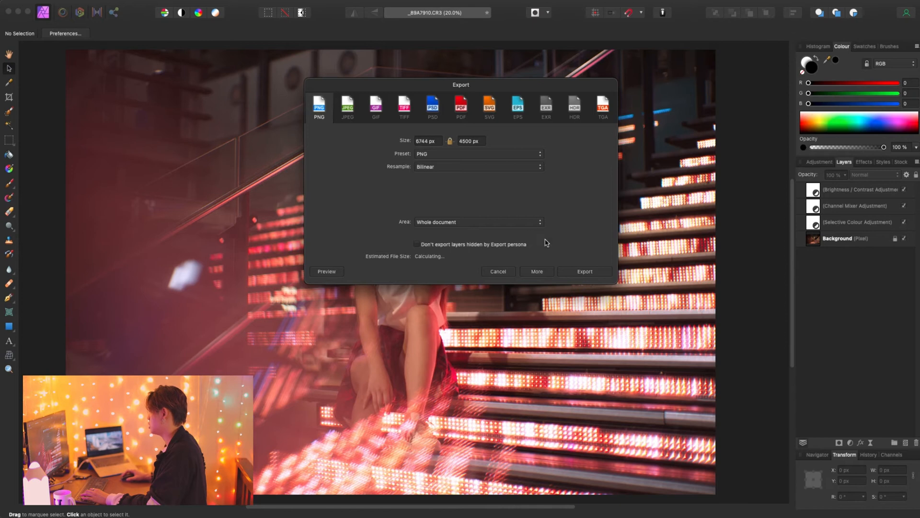
{"action": "left_click", "coordinate": [586, 271]}
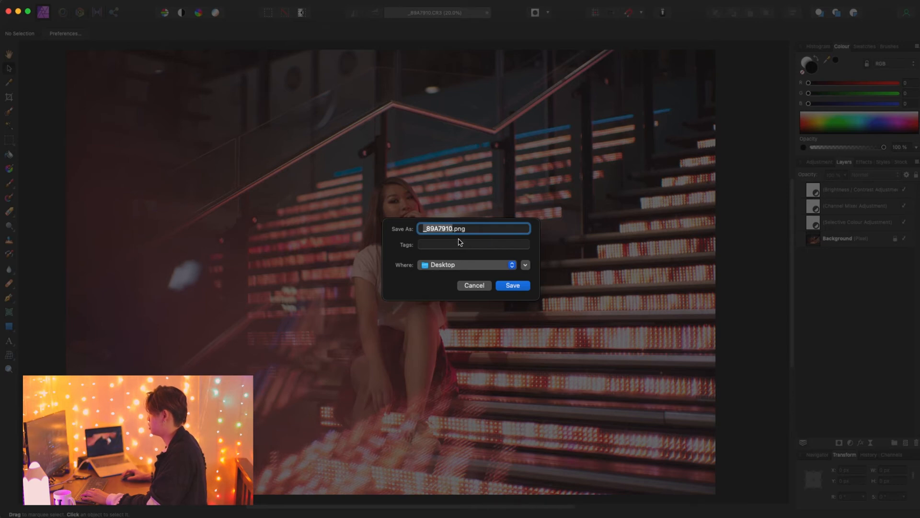
{"action": "left_click", "coordinate": [512, 286]}
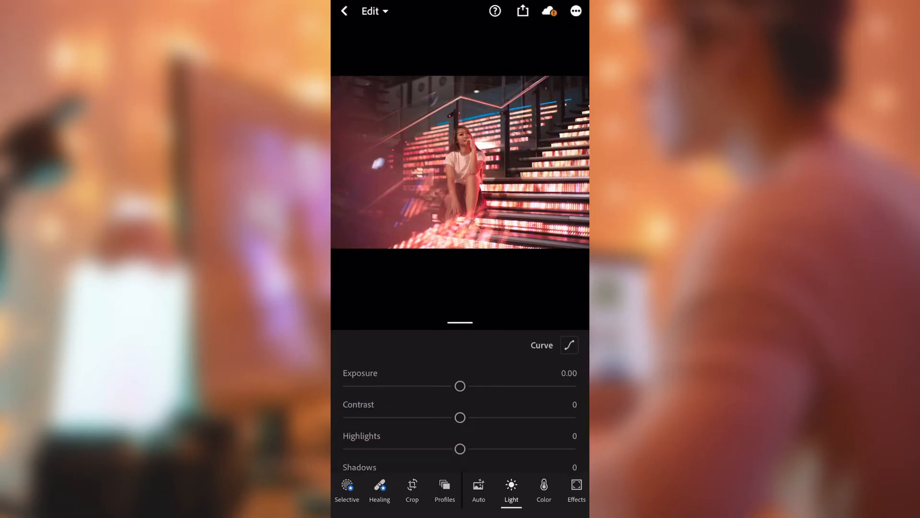
- Switch to Lightroom mobile, lower the exported photo's Highlights to -74 and fine-tune its remaining light tones
{"action": "scroll", "coordinate": [461, 408], "scroll_direction": "up", "scroll_amount": 1}
{"action": "left_click_drag", "start_coordinate": [460, 386], "coordinate": [370, 407]}
{"action": "scroll", "coordinate": [461, 400], "scroll_direction": "down", "scroll_amount": 1}
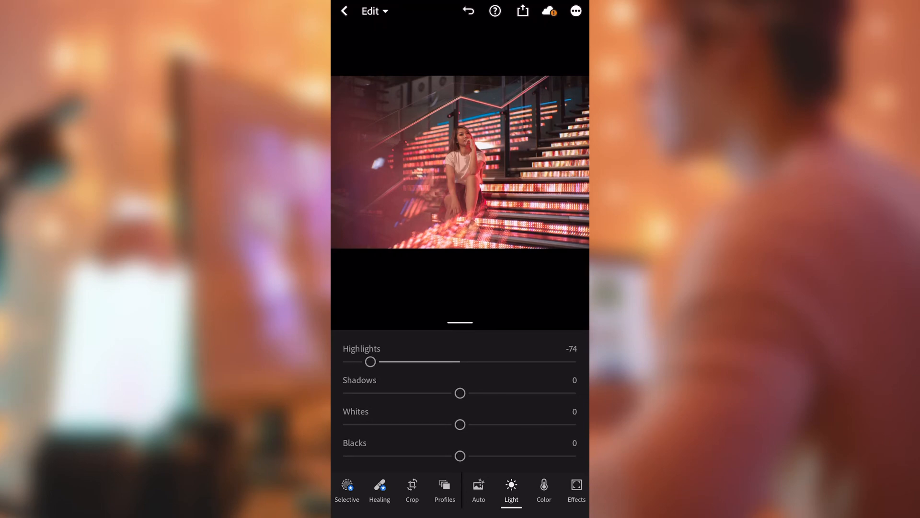
{"action": "scroll", "coordinate": [460, 408], "scroll_direction": "up", "scroll_amount": 1}
{"action": "left_click_drag", "start_coordinate": [460, 414], "coordinate": [482, 442]}
{"action": "scroll", "coordinate": [461, 402], "scroll_direction": "down", "scroll_amount": 1}
{"action": "scroll", "coordinate": [461, 402], "scroll_direction": "up", "scroll_amount": 2}
- Open the colour mix and lower the reds' hue, raise their saturation to about +11 and increase their luminance
{"action": "left_click", "coordinate": [544, 489]}
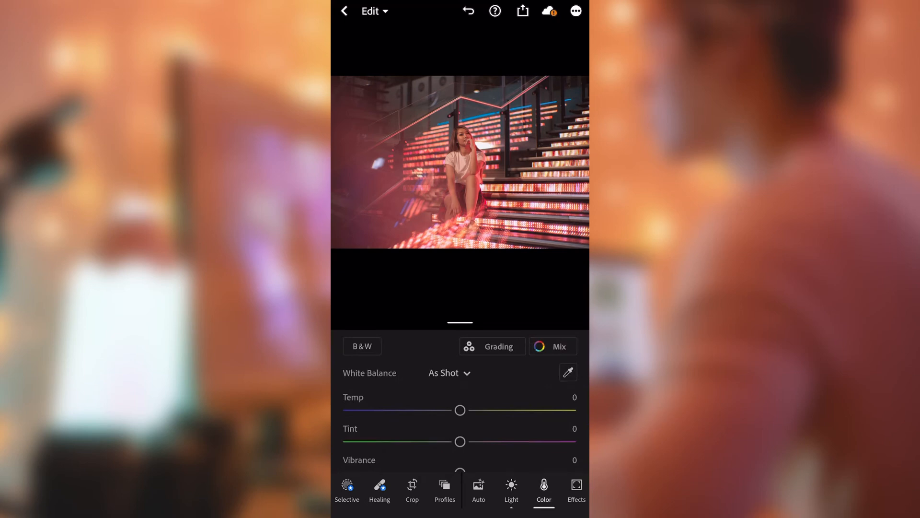
{"action": "left_click", "coordinate": [552, 346]}
{"action": "mouse_move", "coordinate": [460, 431]}
{"action": "left_mouse_down"}
{"action": "mouse_move", "coordinate": [444, 430]}
{"action": "mouse_move", "coordinate": [473, 430]}
{"action": "left_mouse_up"}
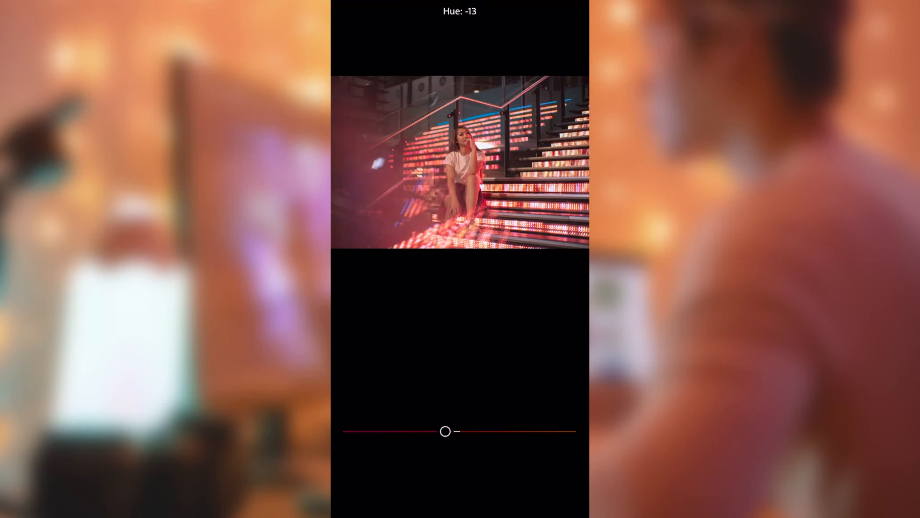
{"action": "left_click_drag", "start_coordinate": [460, 462], "coordinate": [438, 462]}
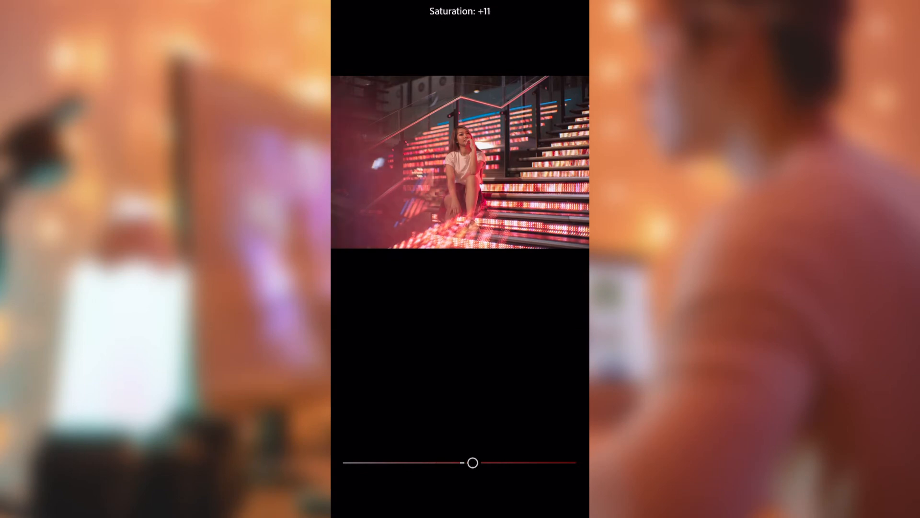
{"action": "scroll", "coordinate": [460, 162], "scroll_direction": "up", "scroll_amount": 3}
{"action": "scroll", "coordinate": [460, 162], "scroll_direction": "down", "scroll_amount": 3}
{"action": "left_click_drag", "start_coordinate": [460, 494], "coordinate": [491, 493]}
- Lower the oranges' hue slightly and raise their saturation and luminance in the colour mix
{"action": "left_click", "coordinate": [386, 380]}
{"action": "mouse_move", "coordinate": [460, 431]}
{"action": "left_mouse_down"}
{"action": "mouse_move", "coordinate": [426, 431]}
{"action": "mouse_move", "coordinate": [452, 431]}
{"action": "left_mouse_up"}
{"action": "left_click_drag", "start_coordinate": [460, 462], "coordinate": [496, 463]}
{"action": "mouse_move", "coordinate": [460, 493]}
{"action": "left_mouse_down"}
{"action": "mouse_move", "coordinate": [493, 494]}
{"action": "mouse_move", "coordinate": [477, 494]}
{"action": "left_mouse_up"}
- Shift the yellows' hue strongly towards orange and raise their saturation and luminance
{"action": "left_click", "coordinate": [416, 380]}
{"action": "left_click_drag", "start_coordinate": [460, 431], "coordinate": [401, 431]}
{"action": "left_click_drag", "start_coordinate": [460, 463], "coordinate": [495, 463]}
{"action": "mouse_move", "coordinate": [461, 494]}
{"action": "left_mouse_down"}
{"action": "mouse_move", "coordinate": [497, 494]}
{"action": "mouse_move", "coordinate": [476, 493]}
{"action": "left_mouse_up"}
- Shift the greens' hue strongly and move the aquas' hue towards blue in the colour mix
{"action": "left_click", "coordinate": [445, 380]}
{"action": "left_click_drag", "start_coordinate": [460, 431], "coordinate": [395, 431]}
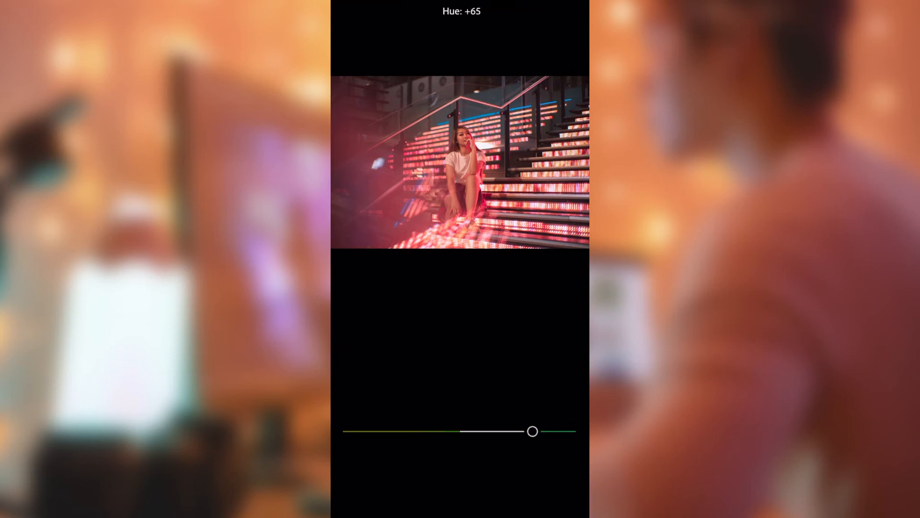
{"action": "left_click_drag", "start_coordinate": [460, 431], "coordinate": [395, 431]}
{"action": "left_click", "coordinate": [475, 380]}
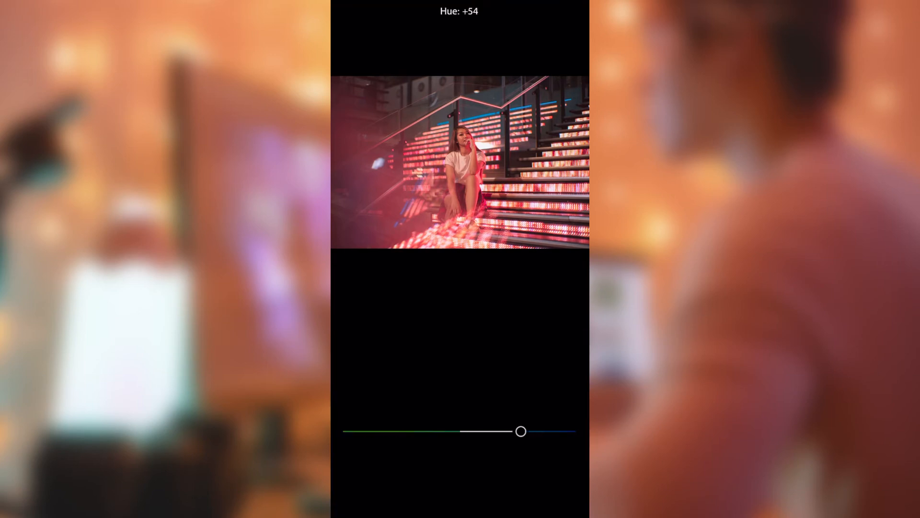
{"action": "left_click_drag", "start_coordinate": [457, 431], "coordinate": [506, 431]}
- Set the blues' hue to about -58, towards teal, and raise their saturation and luminance
{"action": "left_click", "coordinate": [504, 380]}
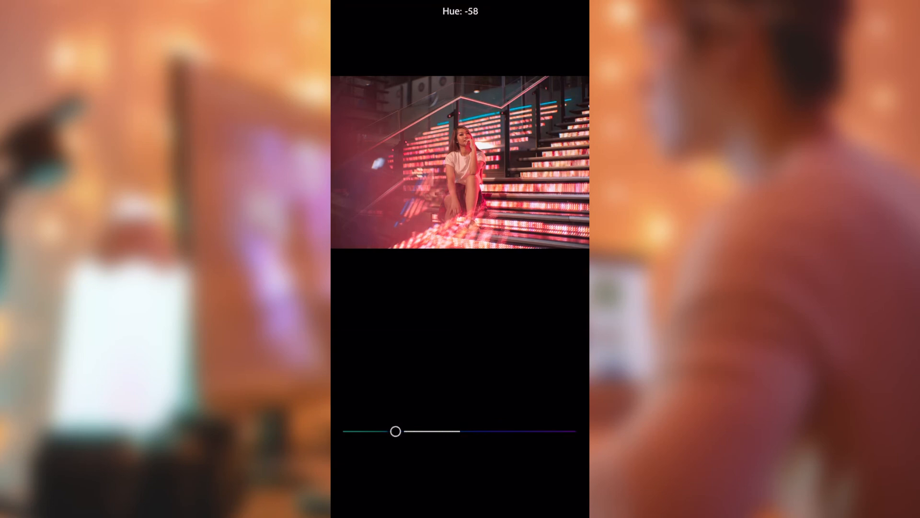
{"action": "left_click_drag", "start_coordinate": [396, 431], "coordinate": [394, 431]}
{"action": "left_click_drag", "start_coordinate": [461, 462], "coordinate": [489, 462]}
{"action": "left_click_drag", "start_coordinate": [461, 494], "coordinate": [469, 493]}
- Shift the purples' hue towards blue and raise their saturation slightly and their luminance strongly
{"action": "left_click", "coordinate": [534, 380]}
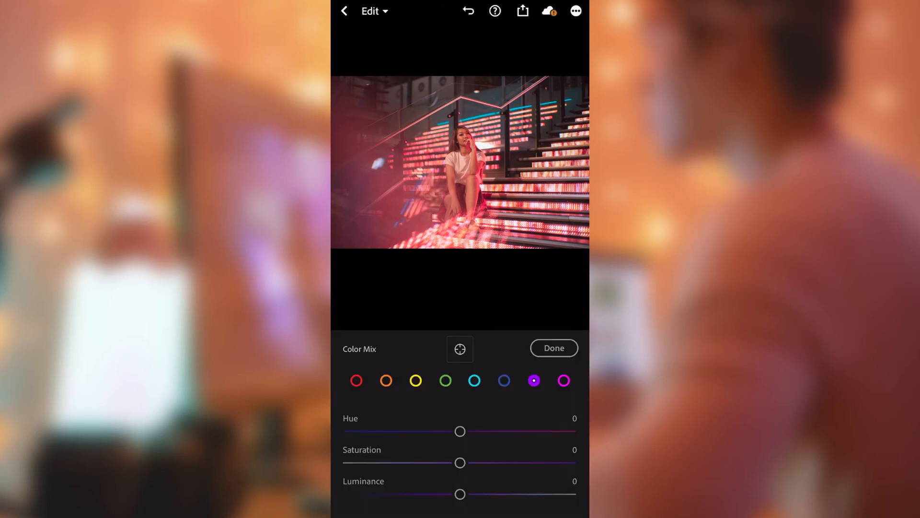
{"action": "left_click_drag", "start_coordinate": [460, 431], "coordinate": [436, 431]}
{"action": "mouse_move", "coordinate": [460, 463]}
{"action": "left_mouse_down"}
{"action": "mouse_move", "coordinate": [475, 463]}
{"action": "mouse_move", "coordinate": [449, 462]}
{"action": "mouse_move", "coordinate": [474, 462]}
{"action": "left_mouse_up"}
{"action": "left_click_drag", "start_coordinate": [460, 493], "coordinate": [516, 494]}
- Shift the magentas' hue slightly towards red, raise their saturation and luminance, and finish the colour mix
{"action": "left_click", "coordinate": [562, 380]}
{"action": "left_click_drag", "start_coordinate": [460, 431], "coordinate": [505, 431]}
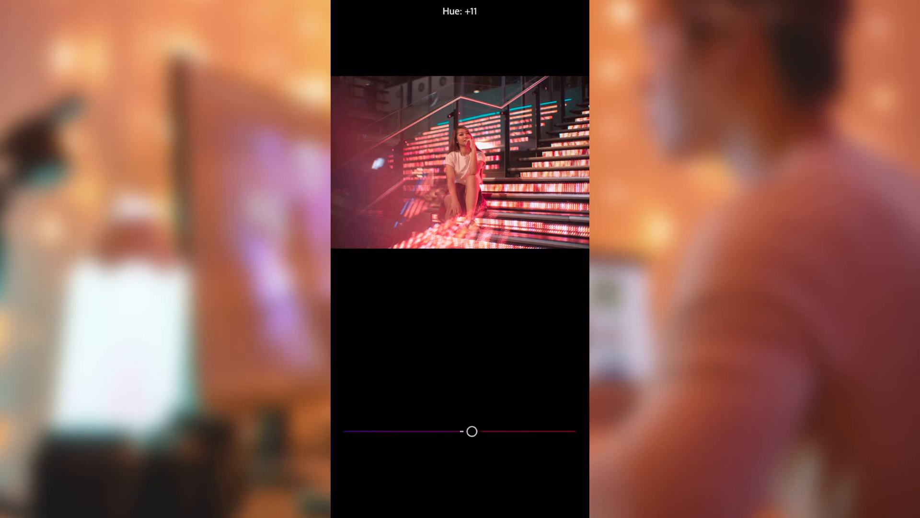
{"action": "left_click_drag", "start_coordinate": [460, 431], "coordinate": [479, 431]}
{"action": "left_click_drag", "start_coordinate": [460, 462], "coordinate": [479, 463]}
{"action": "left_click_drag", "start_coordinate": [460, 493], "coordinate": [470, 493]}
{"action": "left_click", "coordinate": [554, 348]}
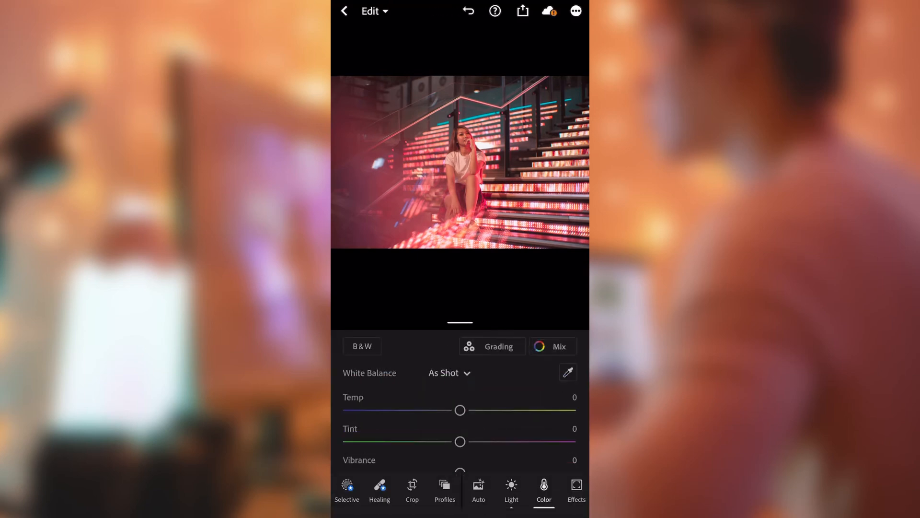
- In color grading, raise the shadows' luminance and give the midtones a hue of 195, saturation 15 and luminance 20
{"action": "left_click", "coordinate": [492, 346]}
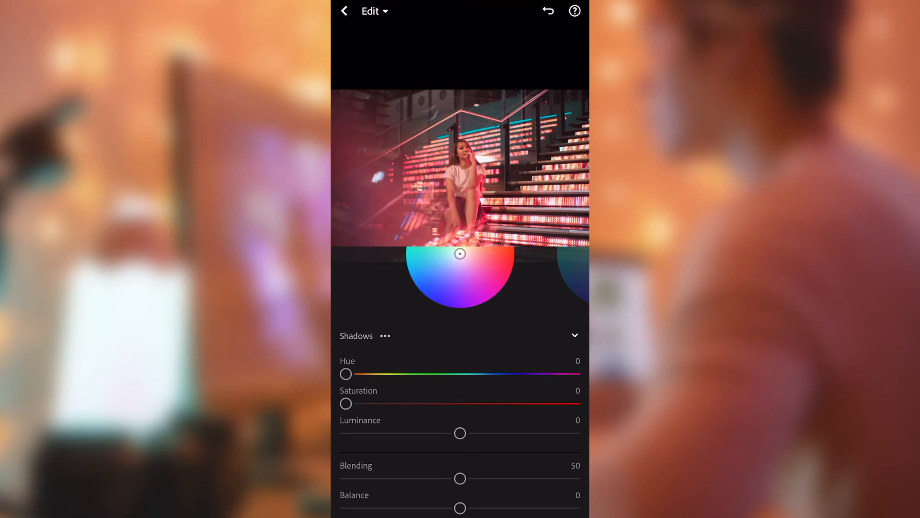
{"action": "left_click_drag", "start_coordinate": [460, 433], "coordinate": [483, 433]}
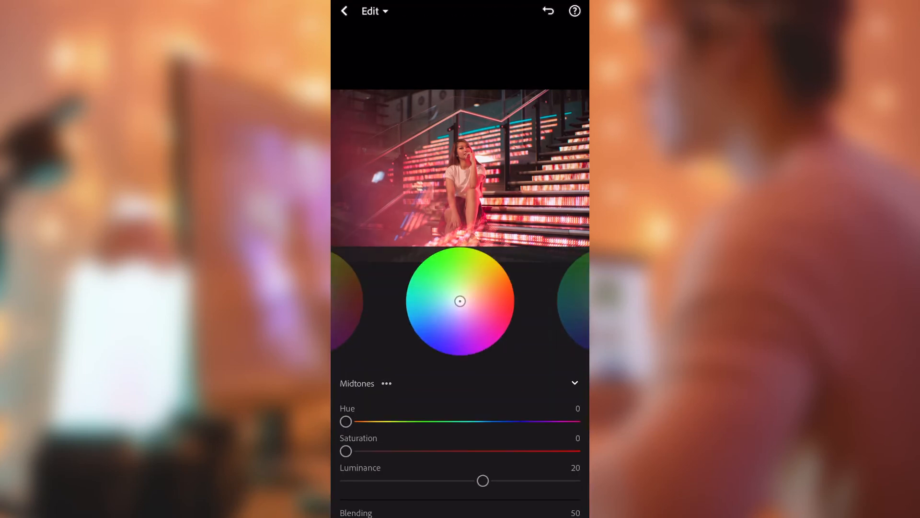
{"action": "left_click_drag", "start_coordinate": [345, 422], "coordinate": [407, 421]}
{"action": "left_click_drag", "start_coordinate": [348, 450], "coordinate": [348, 450]}
{"action": "left_click_drag", "start_coordinate": [406, 421], "coordinate": [373, 421]}
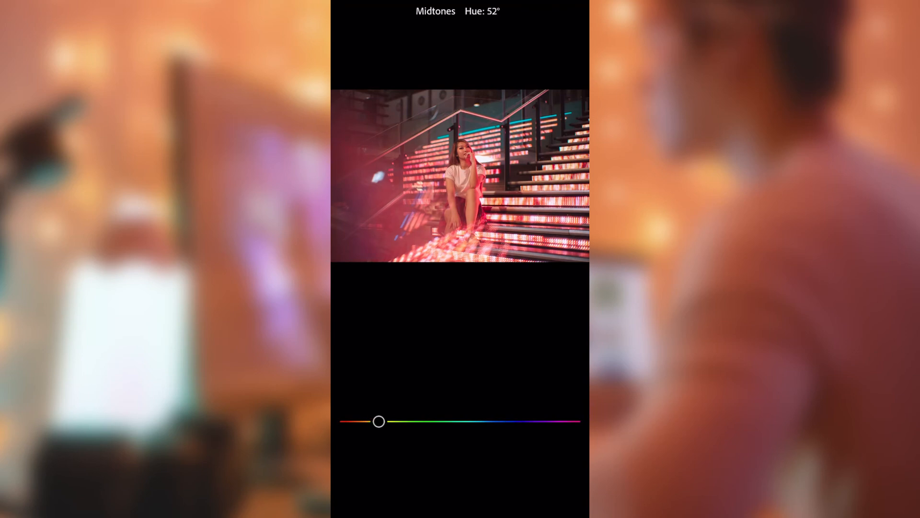
{"action": "left_click_drag", "start_coordinate": [536, 421], "coordinate": [516, 421]}
{"action": "left_click_drag", "start_coordinate": [463, 421], "coordinate": [469, 421]}
{"action": "left_click_drag", "start_coordinate": [366, 451], "coordinate": [380, 450]}
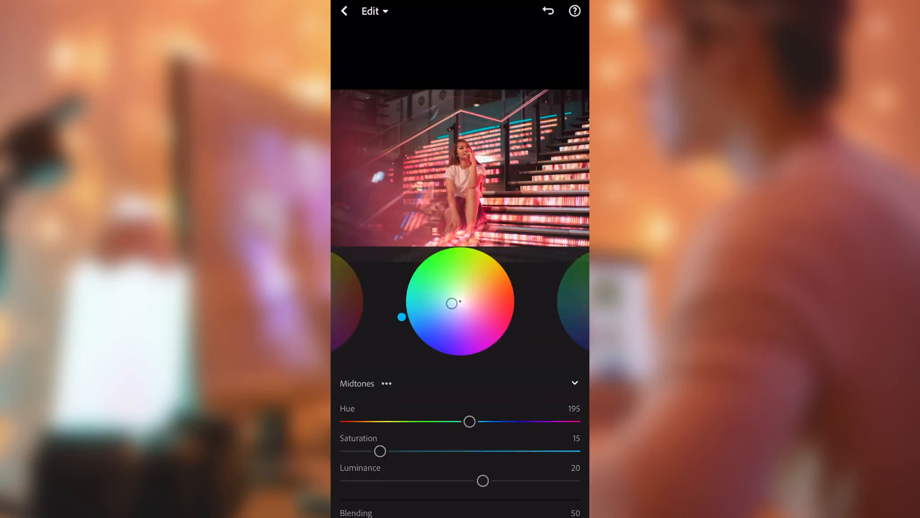
- Set the highlights' luminance to 18, lower the global luminance slightly, and finish the color grading
{"action": "left_click_drag", "start_coordinate": [508, 302], "coordinate": [412, 302]}
{"action": "left_click_drag", "start_coordinate": [460, 481], "coordinate": [481, 480]}
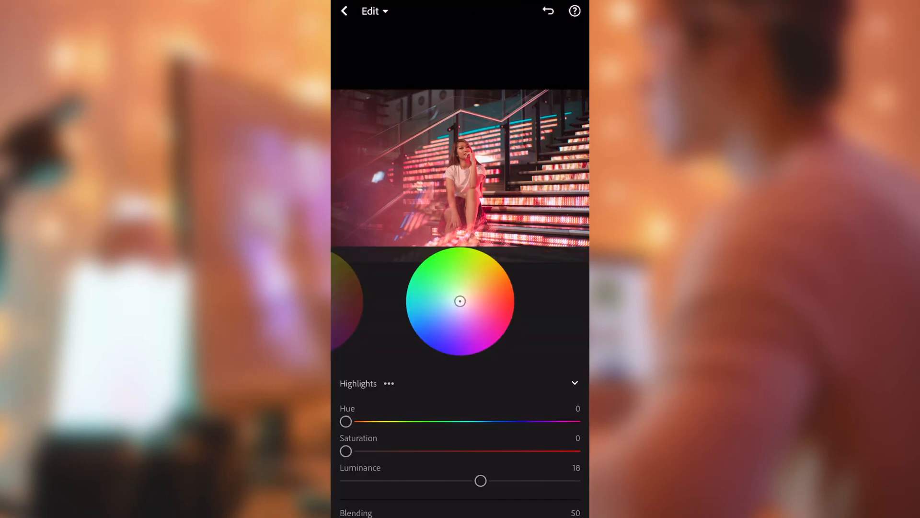
{"action": "left_click_drag", "start_coordinate": [508, 302], "coordinate": [413, 302]}
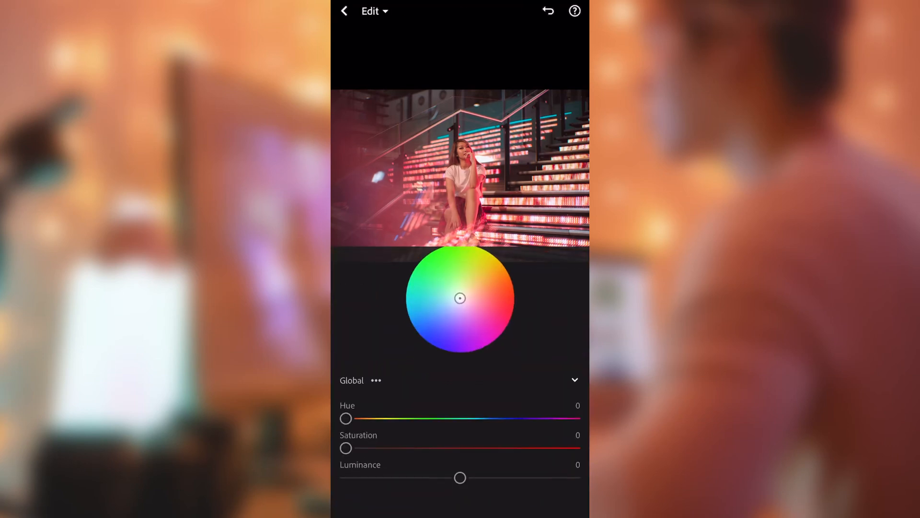
{"action": "mouse_move", "coordinate": [460, 481]}
{"action": "left_mouse_down"}
{"action": "mouse_move", "coordinate": [413, 482]}
{"action": "mouse_move", "coordinate": [493, 482]}
{"action": "mouse_move", "coordinate": [436, 482]}
{"action": "mouse_move", "coordinate": [446, 481]}
{"action": "left_mouse_up"}
{"action": "scroll", "coordinate": [460, 407], "scroll_direction": "up", "scroll_amount": 3}
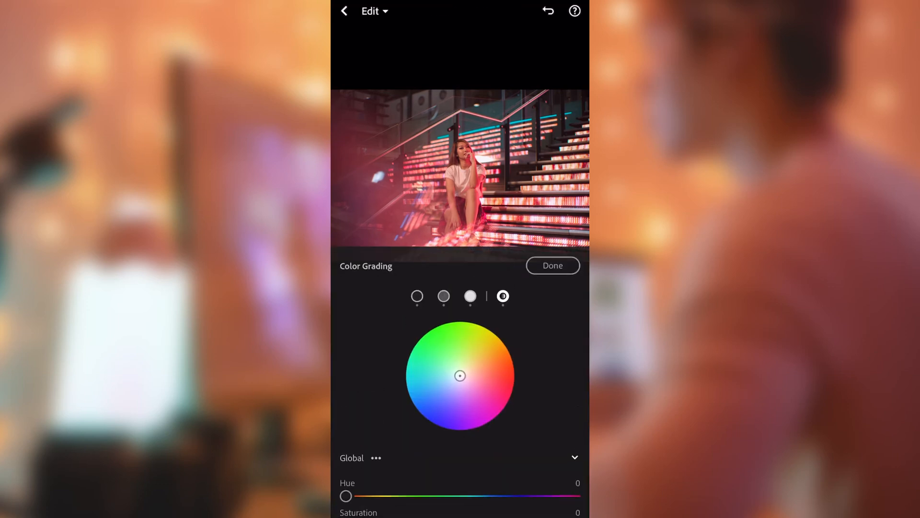
{"action": "left_click", "coordinate": [552, 265]}
- Set the photo's texture to +12 and raise its clarity and dehaze moderately
{"action": "scroll", "coordinate": [460, 488], "scroll_direction": "right", "scroll_amount": 3}
{"action": "left_click", "coordinate": [483, 489]}
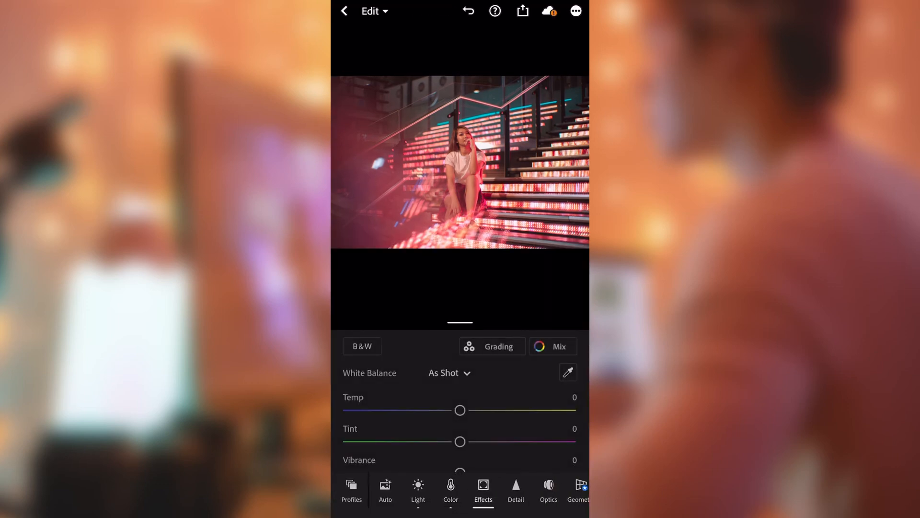
{"action": "left_click_drag", "start_coordinate": [460, 380], "coordinate": [473, 380]}
{"action": "double_click", "coordinate": [472, 161]}
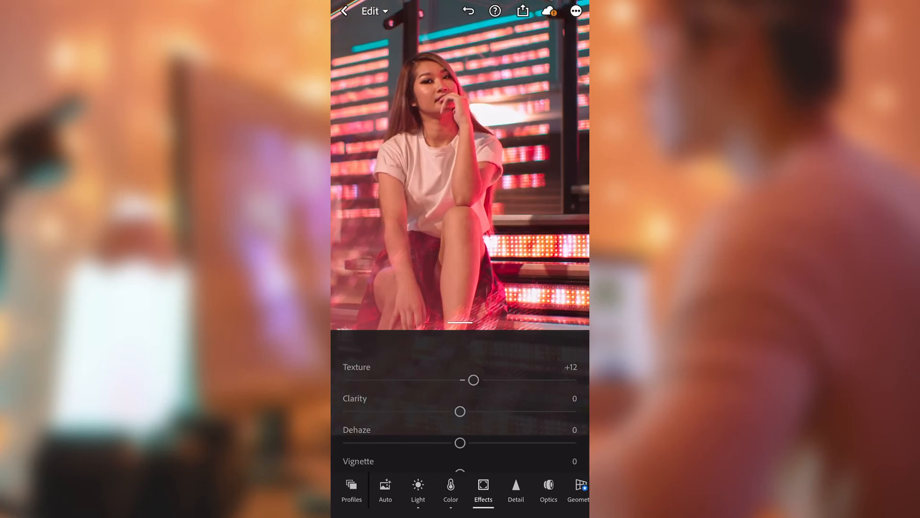
{"action": "scroll", "coordinate": [460, 163], "scroll_direction": "down", "scroll_amount": 5}
{"action": "left_click_drag", "start_coordinate": [461, 411], "coordinate": [482, 411]}
{"action": "mouse_move", "coordinate": [460, 442]}
{"action": "left_mouse_down"}
{"action": "mouse_move", "coordinate": [482, 442]}
{"action": "mouse_move", "coordinate": [448, 442]}
{"action": "mouse_move", "coordinate": [473, 443]}
{"action": "left_mouse_up"}
{"action": "scroll", "coordinate": [460, 400], "scroll_direction": "down", "scroll_amount": 2}
- Set the temperature to -9, tint to +4, vibrance to +12 and saturation to +16, and check the photo up close
{"action": "left_click", "coordinate": [450, 490]}
{"action": "scroll", "coordinate": [460, 400], "scroll_direction": "down", "scroll_amount": 2}
{"action": "scroll", "coordinate": [461, 400], "scroll_direction": "up", "scroll_amount": 2}
{"action": "left_click_drag", "start_coordinate": [460, 410], "coordinate": [449, 410]}
{"action": "left_click_drag", "start_coordinate": [460, 441], "coordinate": [478, 448]}
{"action": "scroll", "coordinate": [461, 407], "scroll_direction": "down", "scroll_amount": 2}
{"action": "left_click_drag", "start_coordinate": [475, 417], "coordinate": [473, 417]}
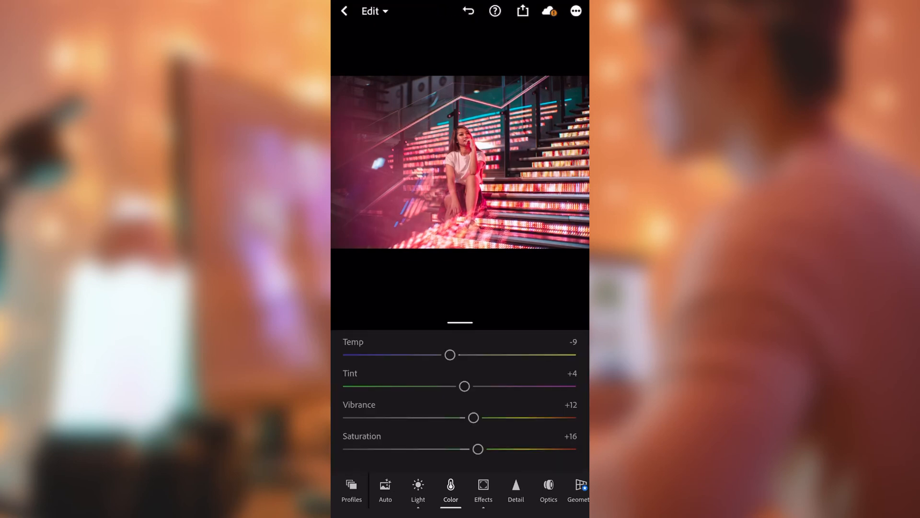
{"action": "double_click", "coordinate": [461, 162]}
{"action": "double_click", "coordinate": [460, 162]}
{"action": "left_click", "coordinate": [460, 162]}
- Add a slight dark vignette to the photo and adjust its falloff
{"action": "left_click", "coordinate": [483, 489]}
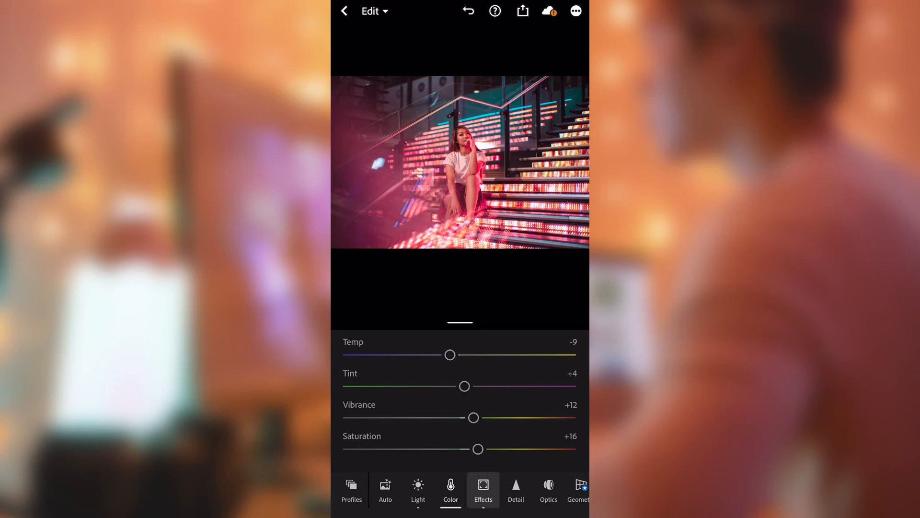
{"action": "scroll", "coordinate": [460, 397], "scroll_direction": "down", "scroll_amount": 2}
{"action": "left_click_drag", "start_coordinate": [460, 411], "coordinate": [437, 413]}
{"action": "scroll", "coordinate": [460, 407], "scroll_direction": "down", "scroll_amount": 2}
{"action": "left_click_drag", "start_coordinate": [460, 384], "coordinate": [392, 384]}
{"action": "scroll", "coordinate": [460, 407], "scroll_direction": "down", "scroll_amount": 1}
{"action": "scroll", "coordinate": [461, 408], "scroll_direction": "down", "scroll_amount": 1}
{"action": "scroll", "coordinate": [460, 401], "scroll_direction": "up", "scroll_amount": 1}
{"action": "scroll", "coordinate": [460, 400], "scroll_direction": "down", "scroll_amount": 2}
{"action": "scroll", "coordinate": [460, 400], "scroll_direction": "up", "scroll_amount": 5}
{"action": "scroll", "coordinate": [460, 400], "scroll_direction": "down", "scroll_amount": 2}
- Set the sharpening to 16, check the photo up close, and raise the sharpening detail slightly
{"action": "left_click", "coordinate": [516, 490]}
{"action": "scroll", "coordinate": [461, 408], "scroll_direction": "down", "scroll_amount": 2}
{"action": "scroll", "coordinate": [461, 407], "scroll_direction": "up", "scroll_amount": 2}
{"action": "left_click_drag", "start_coordinate": [348, 356], "coordinate": [372, 356]}
{"action": "double_click", "coordinate": [460, 162]}
{"action": "double_click", "coordinate": [460, 162]}
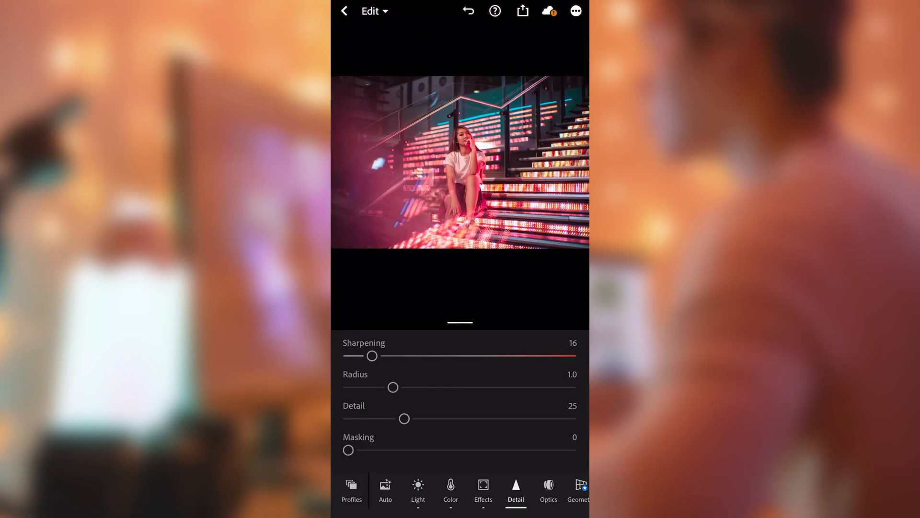
{"action": "left_click_drag", "start_coordinate": [404, 419], "coordinate": [417, 418]}
- Apply slight noise reduction with its detail at about 45, and set the color noise reduction to 22
{"action": "scroll", "coordinate": [460, 407], "scroll_direction": "down", "scroll_amount": 2}
{"action": "left_click_drag", "start_coordinate": [348, 421], "coordinate": [363, 421]}
{"action": "left_click_drag", "start_coordinate": [459, 453], "coordinate": [449, 453]}
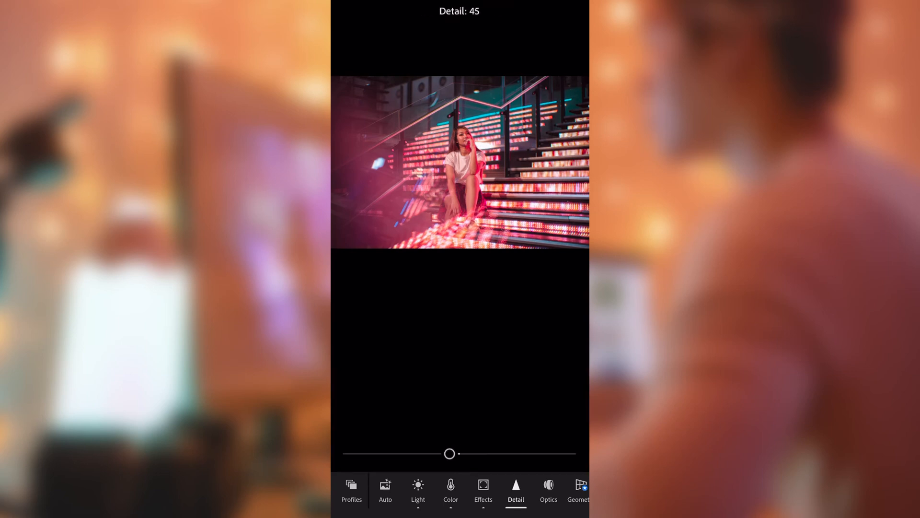
{"action": "scroll", "coordinate": [460, 407], "scroll_direction": "down", "scroll_amount": 2}
{"action": "scroll", "coordinate": [460, 407], "scroll_direction": "down", "scroll_amount": 2}
{"action": "left_click_drag", "start_coordinate": [349, 384], "coordinate": [397, 385]}
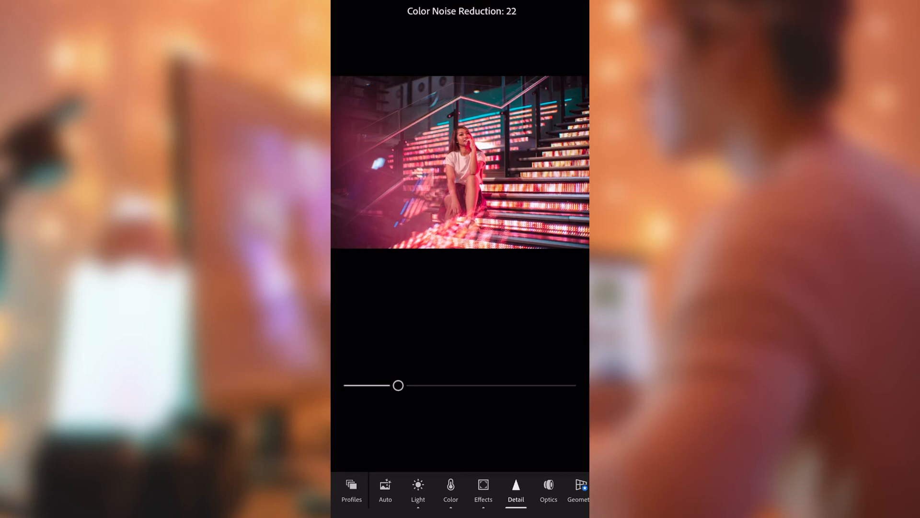
{"action": "scroll", "coordinate": [460, 191], "scroll_direction": "down", "scroll_amount": 5}
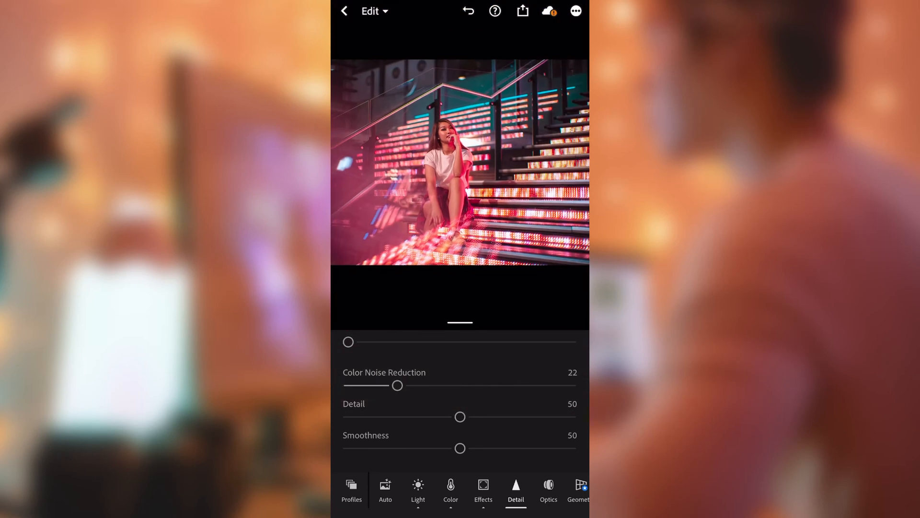
- Turn on chromatic aberration removal and lens corrections for the photo
{"action": "left_click_drag", "start_coordinate": [532, 490], "coordinate": [472, 490]}
{"action": "left_click", "coordinate": [502, 489]}
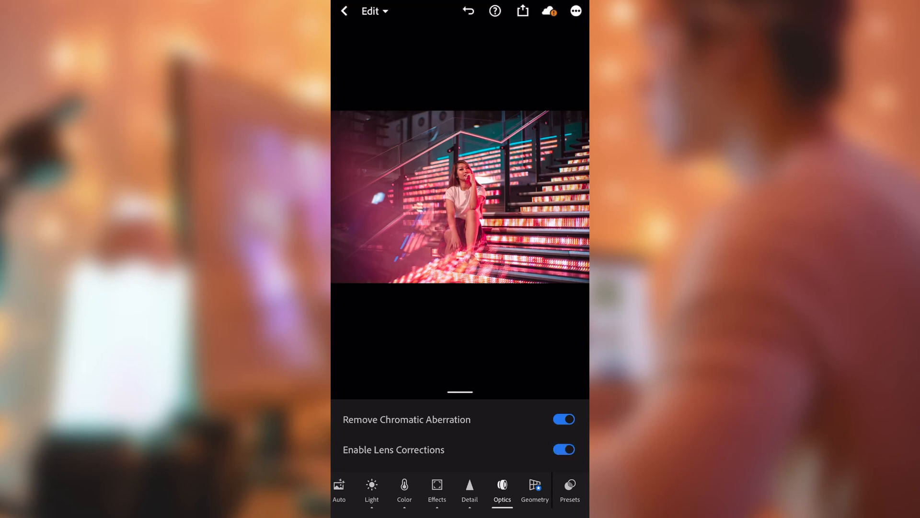
- Lift the black point of the combined RGB tone curve and add raised points in its shadows and upper midtones
{"action": "left_click_drag", "start_coordinate": [383, 490], "coordinate": [522, 490]}
{"action": "left_click", "coordinate": [511, 490]}
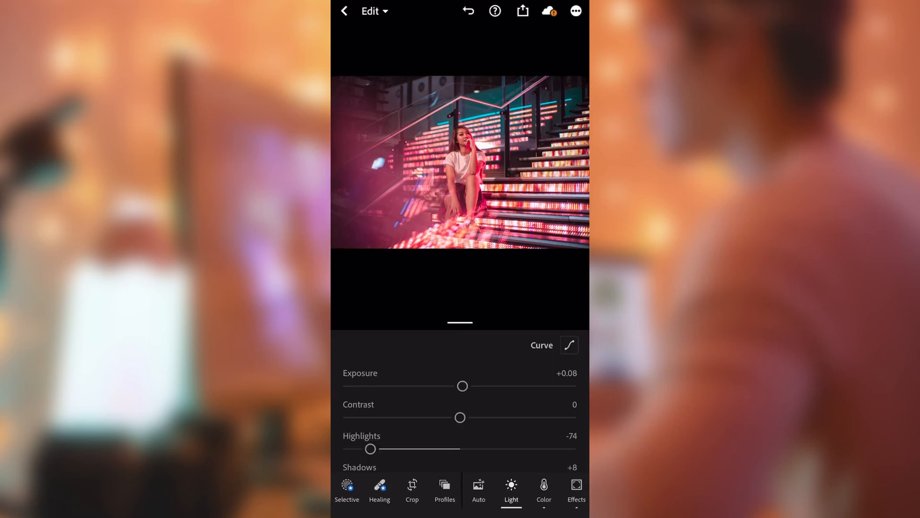
{"action": "left_click", "coordinate": [569, 345]}
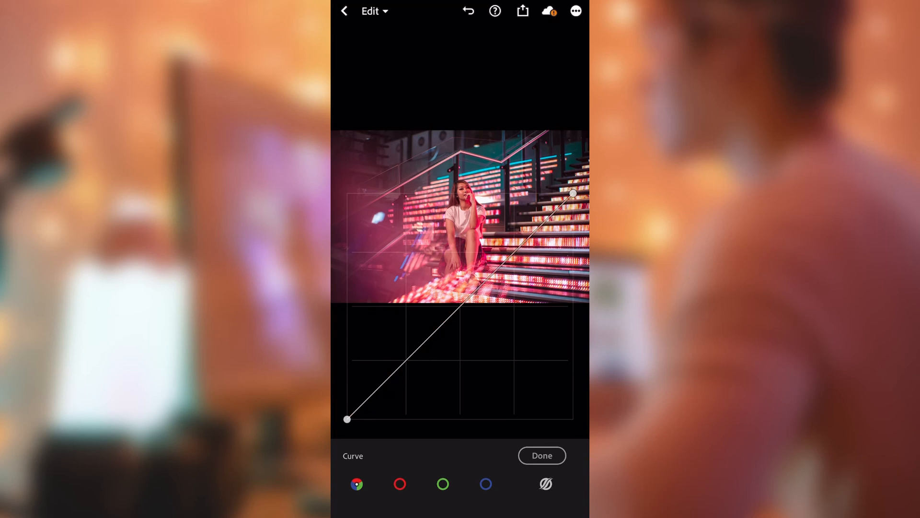
{"action": "left_click_drag", "start_coordinate": [347, 419], "coordinate": [358, 410]}
{"action": "left_click_drag", "start_coordinate": [413, 354], "coordinate": [422, 339]}
{"action": "left_click_drag", "start_coordinate": [486, 273], "coordinate": [495, 258]}
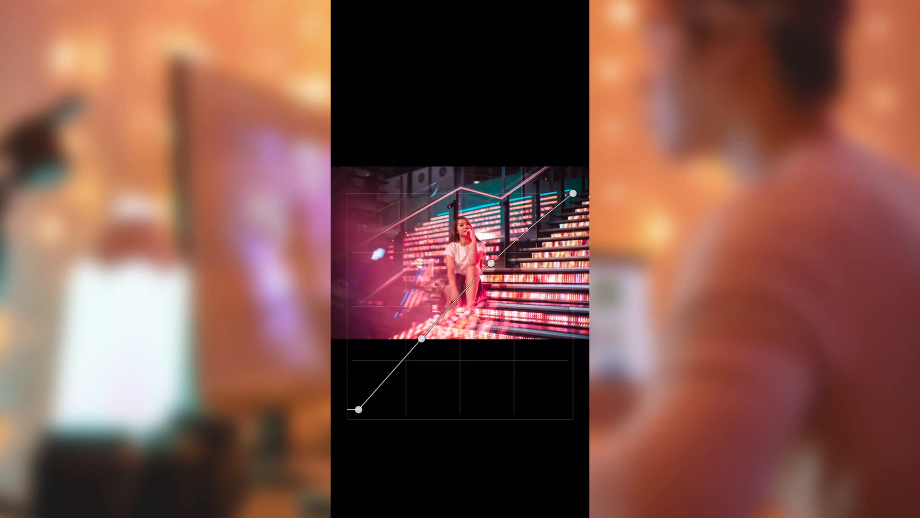
- Refine the RGB curve for a faded look by lowering the white point, lifting the blacks further and adding a deep-shadow point
{"action": "left_click_drag", "start_coordinate": [574, 193], "coordinate": [559, 202]}
{"action": "left_click_drag", "start_coordinate": [359, 410], "coordinate": [352, 411]}
{"action": "left_click_drag", "start_coordinate": [381, 381], "coordinate": [388, 374]}
{"action": "left_click_drag", "start_coordinate": [352, 411], "coordinate": [353, 398]}
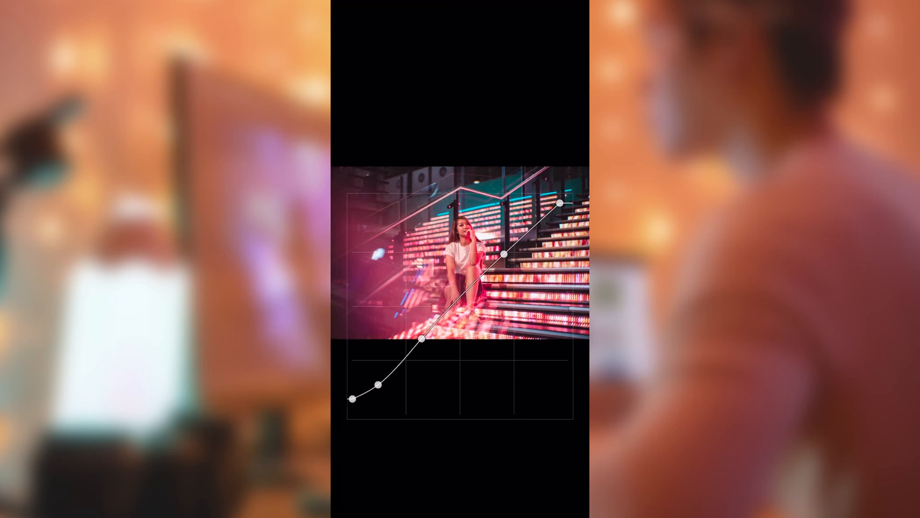
{"action": "left_click_drag", "start_coordinate": [560, 202], "coordinate": [563, 207]}
{"action": "left_click_drag", "start_coordinate": [422, 338], "coordinate": [429, 329]}
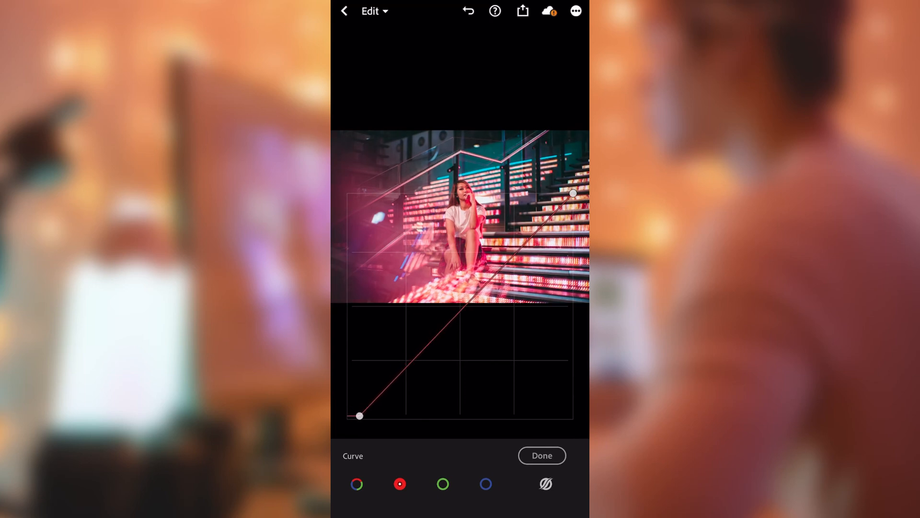
- Shape the red curve with a lifted black point, a lowered shadow point and a slightly raised upper-midtone point
{"action": "left_click_drag", "start_coordinate": [431, 343], "coordinate": [440, 339]}
{"action": "left_click_drag", "start_coordinate": [485, 288], "coordinate": [486, 282]}
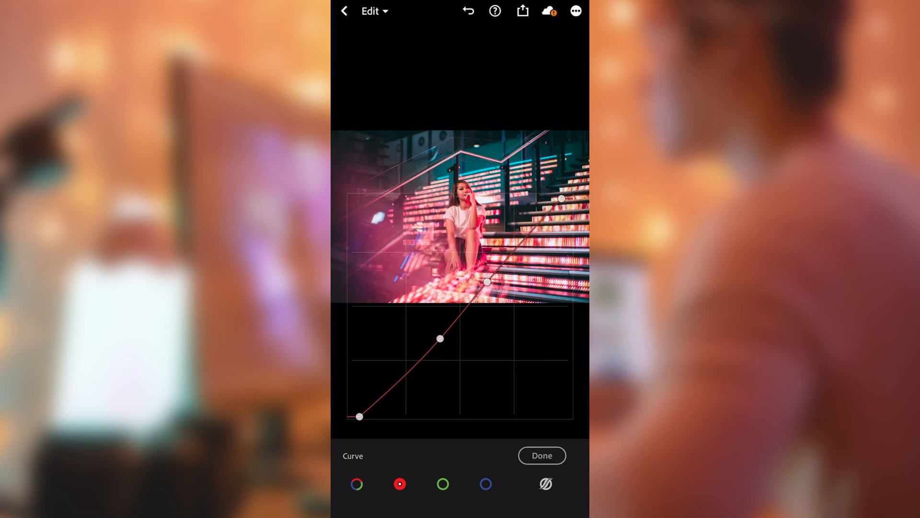
{"action": "left_click_drag", "start_coordinate": [363, 410], "coordinate": [370, 418]}
{"action": "double_click", "coordinate": [487, 282]}
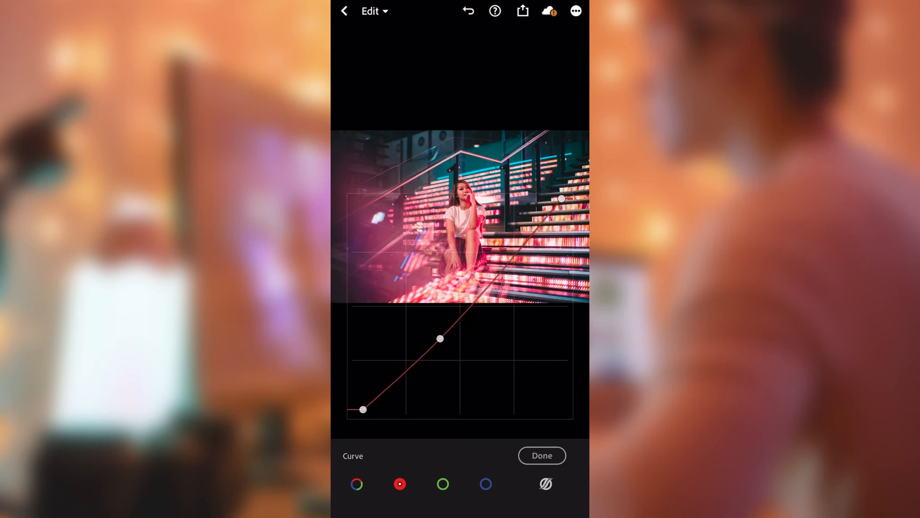
{"action": "left_click_drag", "start_coordinate": [503, 270], "coordinate": [500, 264]}
- Shape the green curve with inset black and white points, slightly lowered shadows and a point holding the highlights
{"action": "left_click", "coordinate": [443, 484]}
{"action": "left_click_drag", "start_coordinate": [347, 419], "coordinate": [355, 413]}
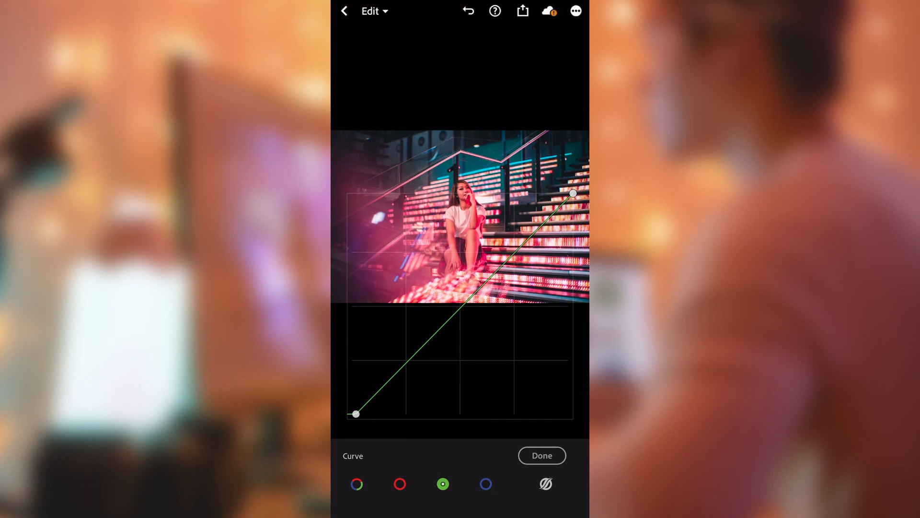
{"action": "mouse_move", "coordinate": [463, 305]}
{"action": "left_mouse_down"}
{"action": "mouse_move", "coordinate": [457, 299]}
{"action": "mouse_move", "coordinate": [465, 305]}
{"action": "left_mouse_up"}
{"action": "mouse_move", "coordinate": [407, 364]}
{"action": "left_mouse_down"}
{"action": "mouse_move", "coordinate": [415, 350]}
{"action": "mouse_move", "coordinate": [412, 364]}
{"action": "left_mouse_up"}
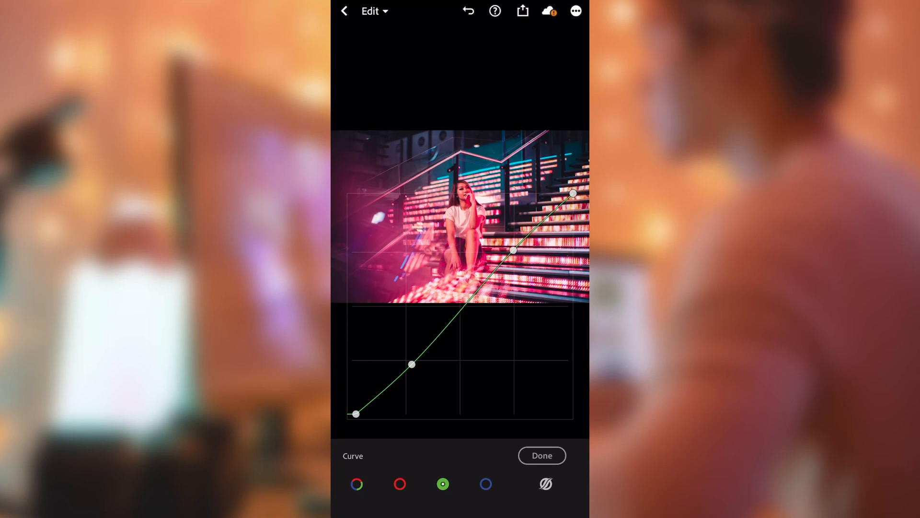
{"action": "double_click", "coordinate": [412, 364]}
{"action": "left_click_drag", "start_coordinate": [511, 256], "coordinate": [515, 251]}
{"action": "left_click_drag", "start_coordinate": [413, 356], "coordinate": [409, 363]}
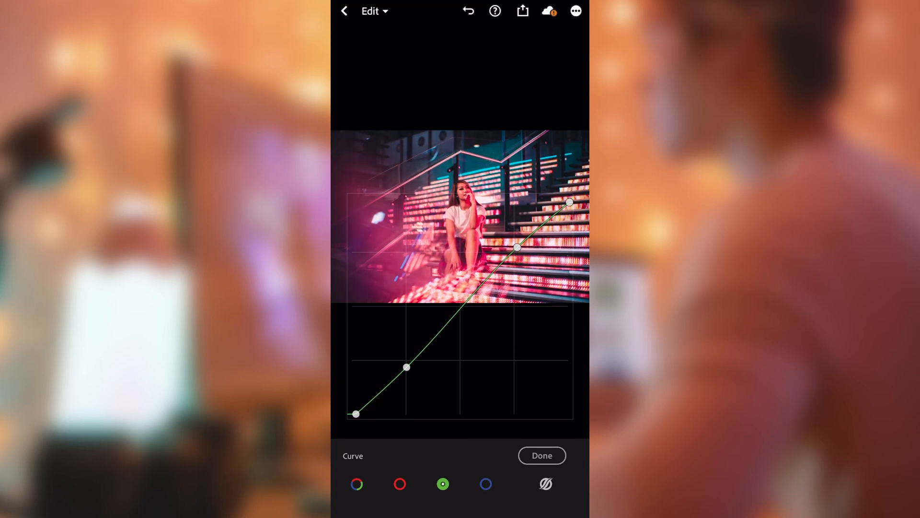
- Shape the blue curve with inset black and white points and slightly lifted shadows, and finish the curve editing
{"action": "left_click", "coordinate": [486, 484]}
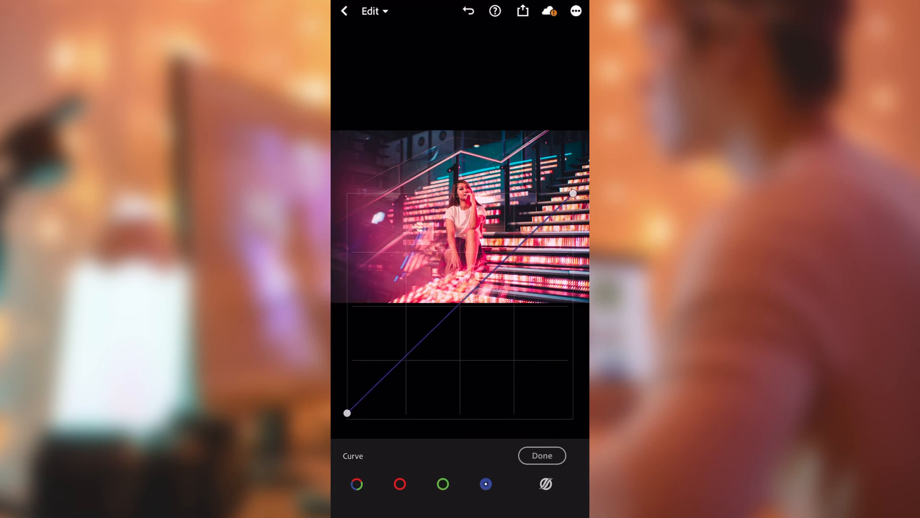
{"action": "left_click_drag", "start_coordinate": [401, 365], "coordinate": [399, 362]}
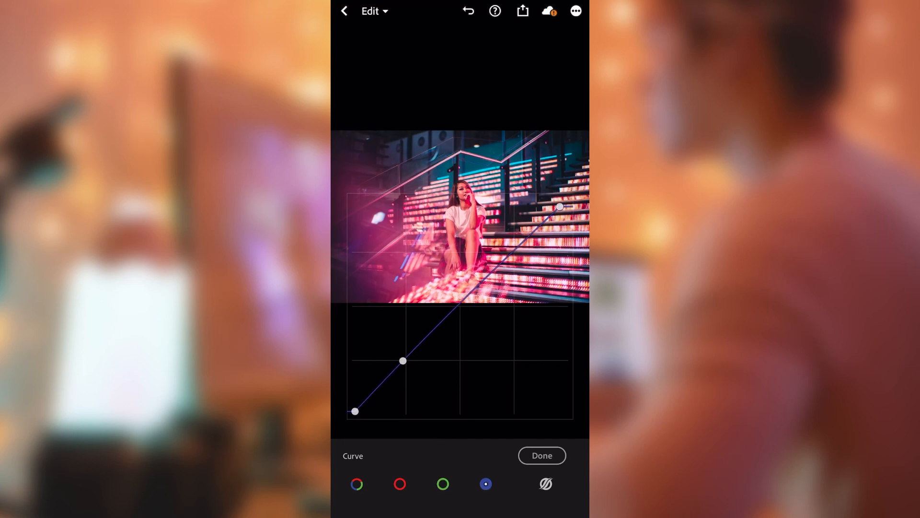
{"action": "left_click", "coordinate": [542, 456]}
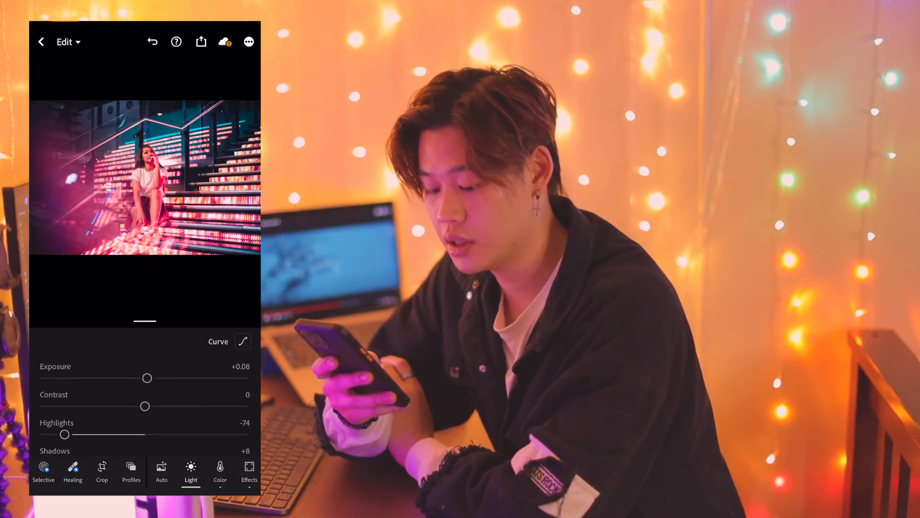
- Set the contrast to -15, highlights to -88 and shadows to +15, and fine-tune the exposure
{"action": "mouse_move", "coordinate": [145, 406]}
{"action": "left_mouse_down"}
{"action": "mouse_move", "coordinate": [124, 406]}
{"action": "mouse_move", "coordinate": [156, 427]}
{"action": "mouse_move", "coordinate": [129, 427]}
{"action": "mouse_move", "coordinate": [179, 428]}
{"action": "mouse_move", "coordinate": [129, 428]}
{"action": "mouse_move", "coordinate": [177, 399]}
{"action": "mouse_move", "coordinate": [131, 399]}
{"action": "mouse_move", "coordinate": [152, 400]}
{"action": "left_mouse_up"}
{"action": "scroll", "coordinate": [145, 393], "scroll_direction": "up", "scroll_amount": 1}
{"action": "left_click_drag", "start_coordinate": [64, 392], "coordinate": [54, 392]}
{"action": "left_click_drag", "start_coordinate": [154, 421], "coordinate": [169, 421]}
{"action": "scroll", "coordinate": [144, 393], "scroll_direction": "up", "scroll_amount": 1}
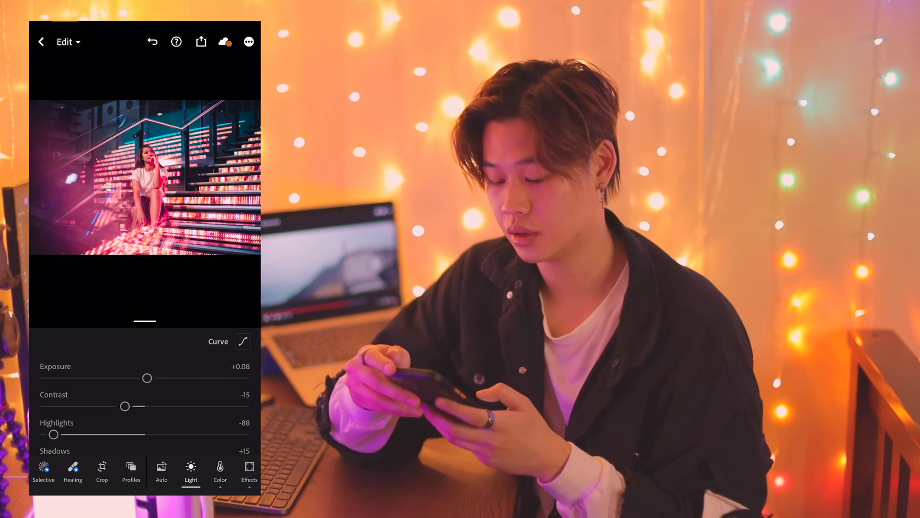
{"action": "left_click_drag", "start_coordinate": [145, 378], "coordinate": [146, 378]}
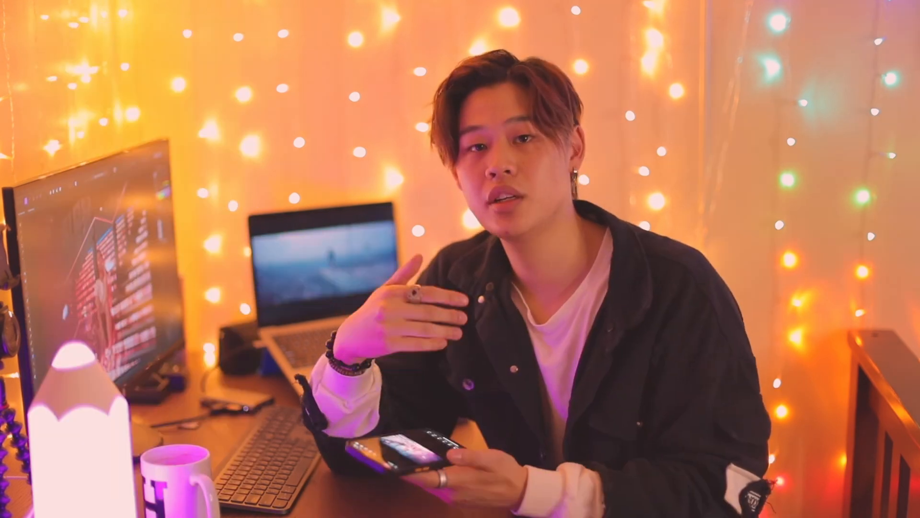